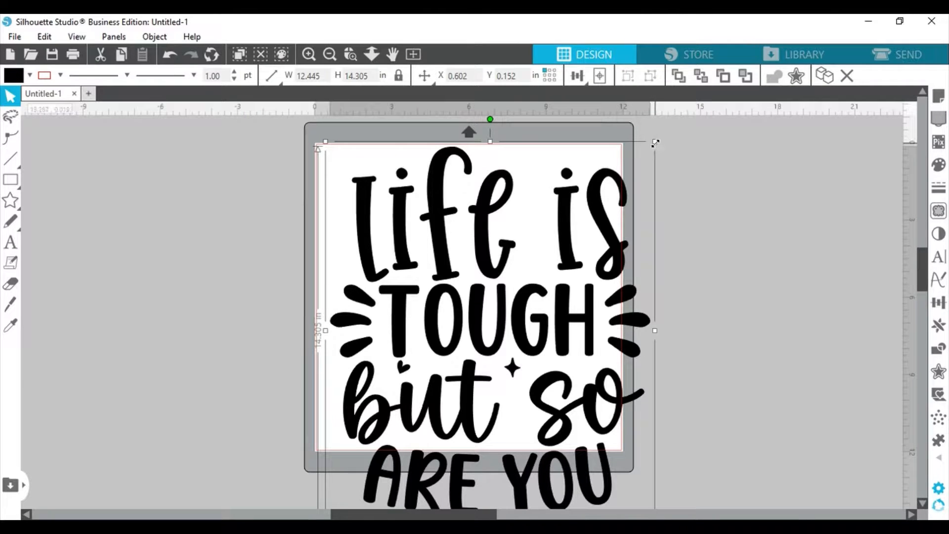
Scale the lettering design to about 9.74 in wide by 11.19 in high and position it inside the page's cut border
{"action": "left_click_drag", "start_coordinate": [656, 144], "coordinate": [600, 197]}
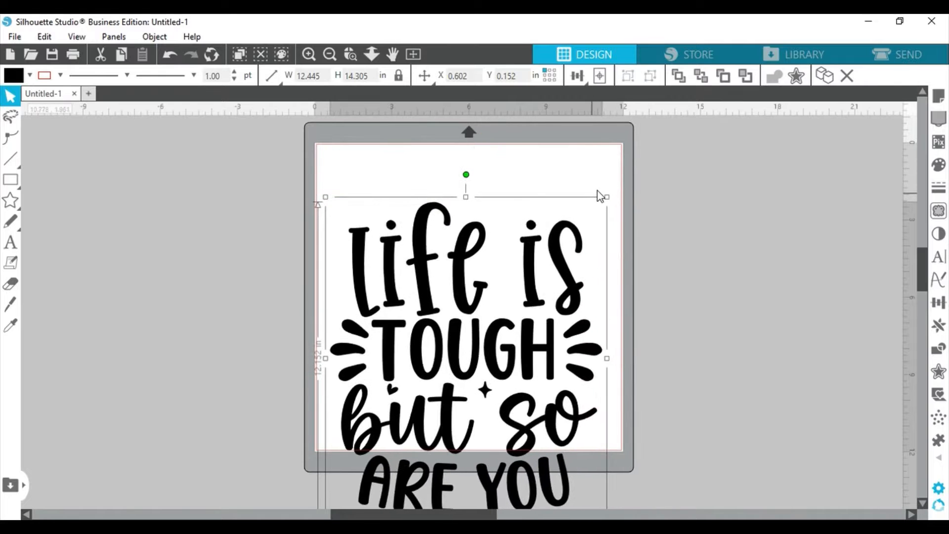
{"action": "left_click_drag", "start_coordinate": [539, 269], "coordinate": [531, 225]}
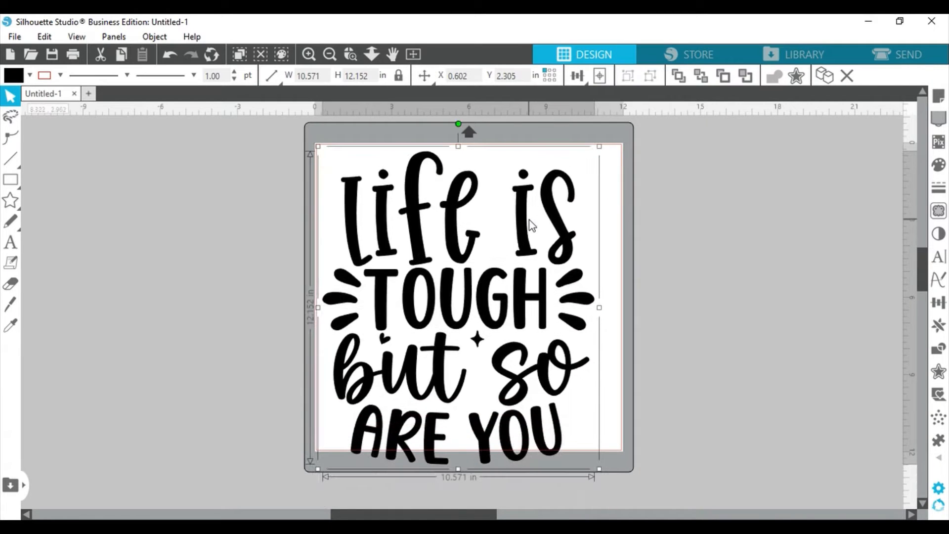
{"action": "left_click_drag", "start_coordinate": [601, 152], "coordinate": [587, 167]}
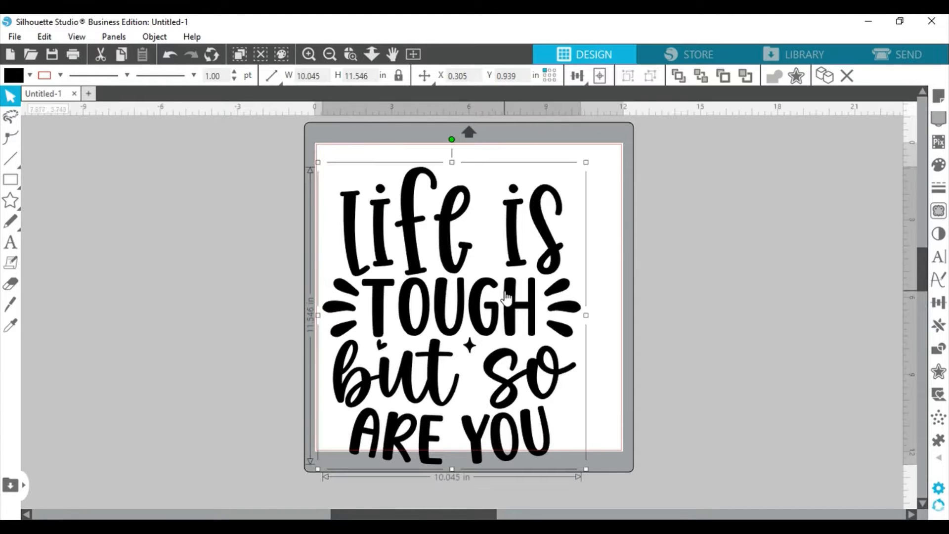
{"action": "left_click_drag", "start_coordinate": [507, 297], "coordinate": [518, 278]}
{"action": "left_click_drag", "start_coordinate": [600, 151], "coordinate": [590, 160]}
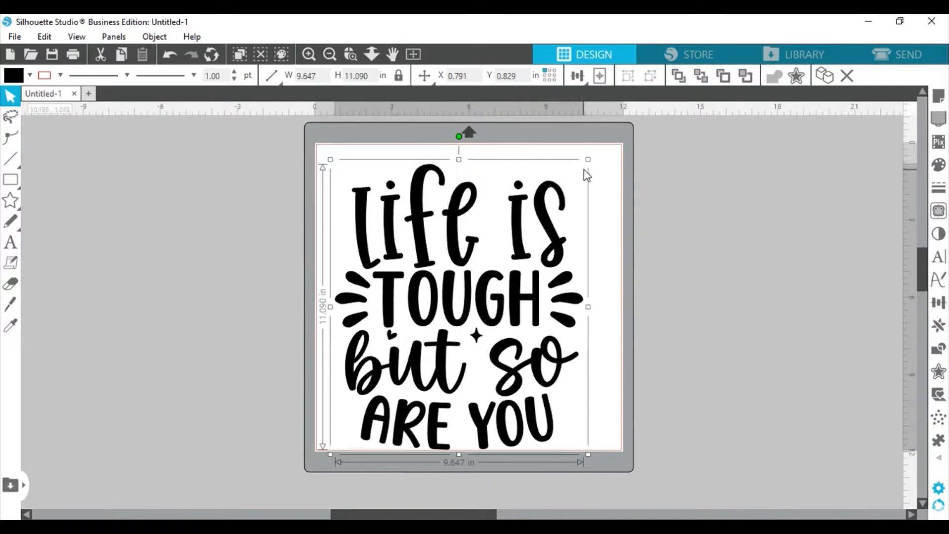
{"action": "left_click_drag", "start_coordinate": [588, 159], "coordinate": [591, 157]}
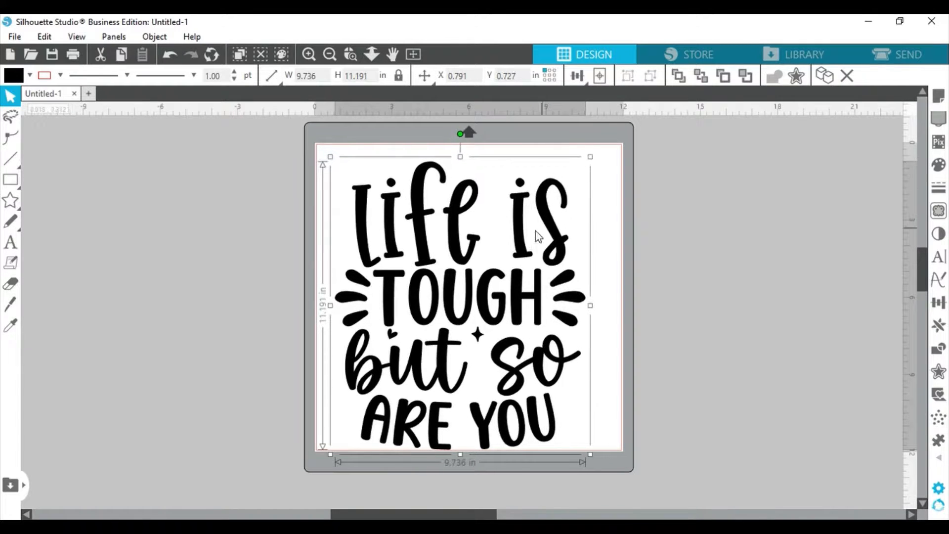
{"action": "left_click_drag", "start_coordinate": [459, 225], "coordinate": [465, 216]}
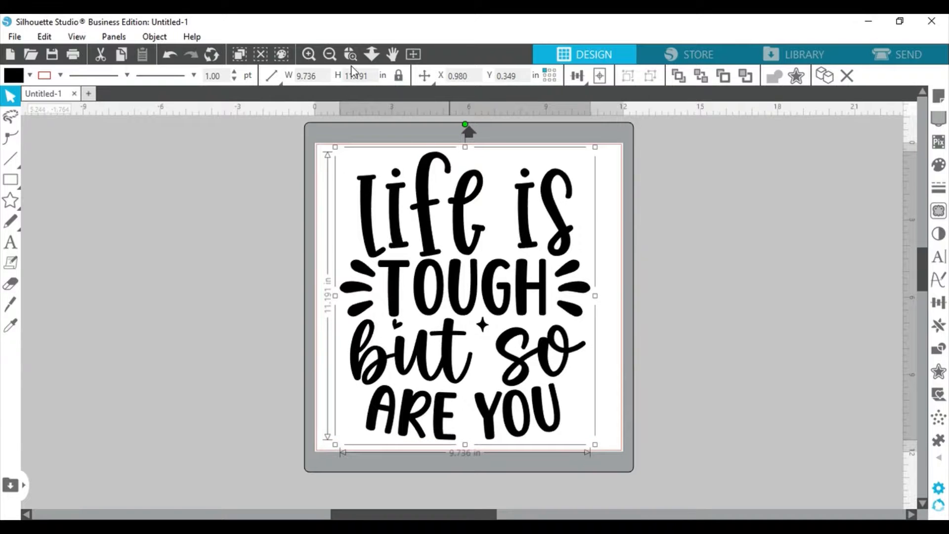
Examine the enlarged lettering design from top to bottom, including the small decorations between the words
{"action": "left_click", "coordinate": [309, 60]}
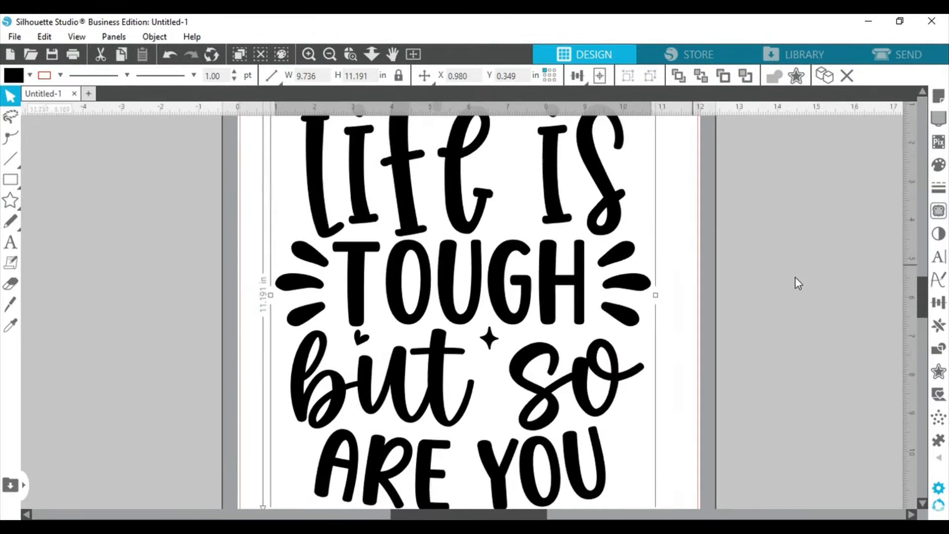
{"action": "scroll", "coordinate": [758, 276], "scroll_direction": "up", "scroll_amount": 2}
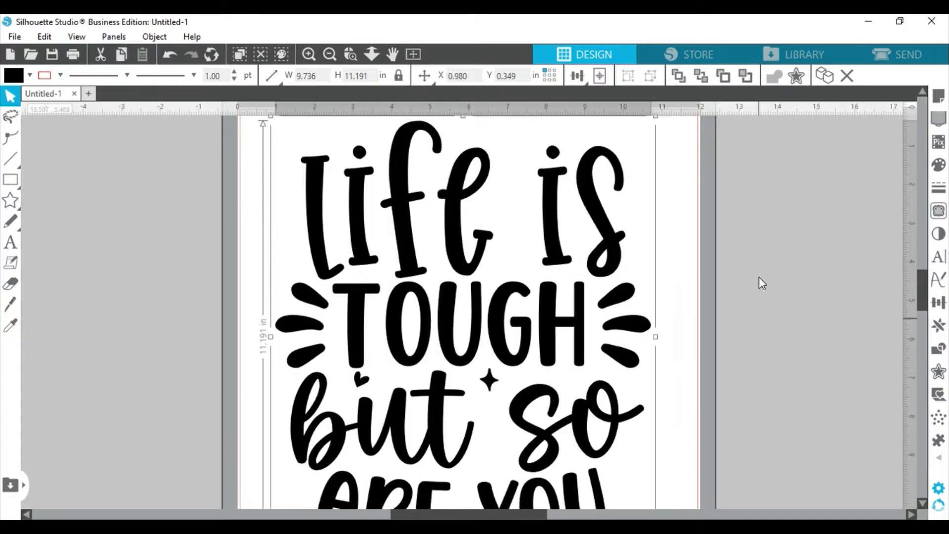
{"action": "scroll", "coordinate": [760, 282], "scroll_direction": "down", "scroll_amount": 3}
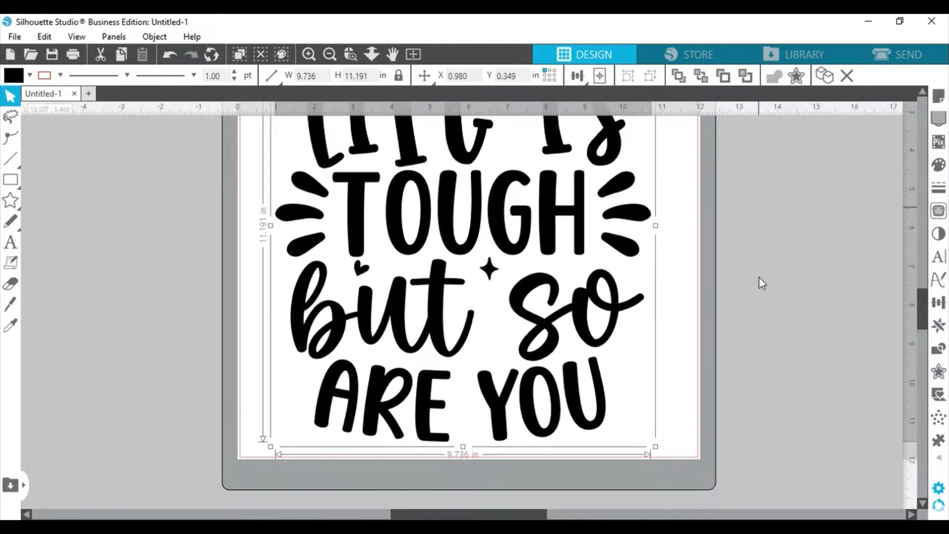
{"action": "scroll", "coordinate": [759, 278], "scroll_direction": "up", "scroll_amount": 2}
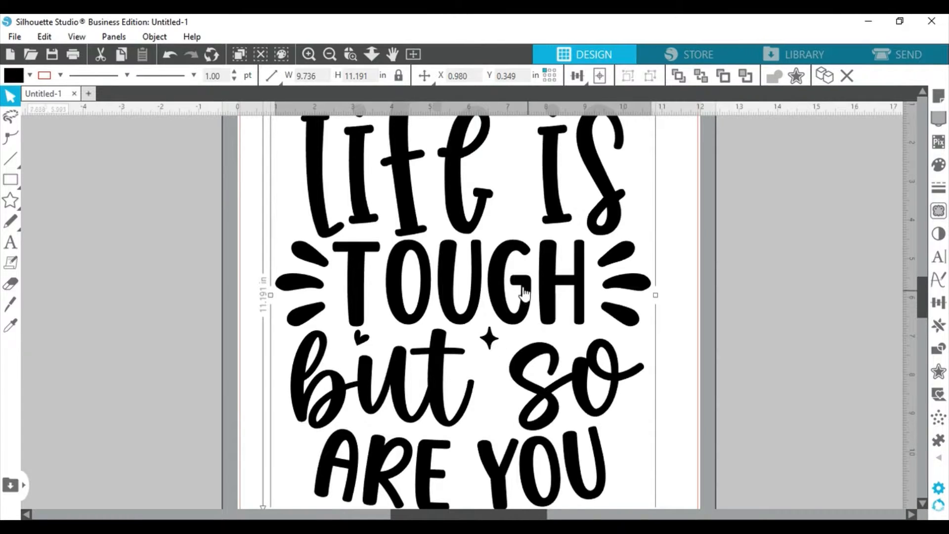
{"action": "scroll", "coordinate": [465, 299], "scroll_direction": "up", "scroll_amount": 1}
{"action": "scroll", "coordinate": [467, 304], "scroll_direction": "down", "scroll_amount": 2}
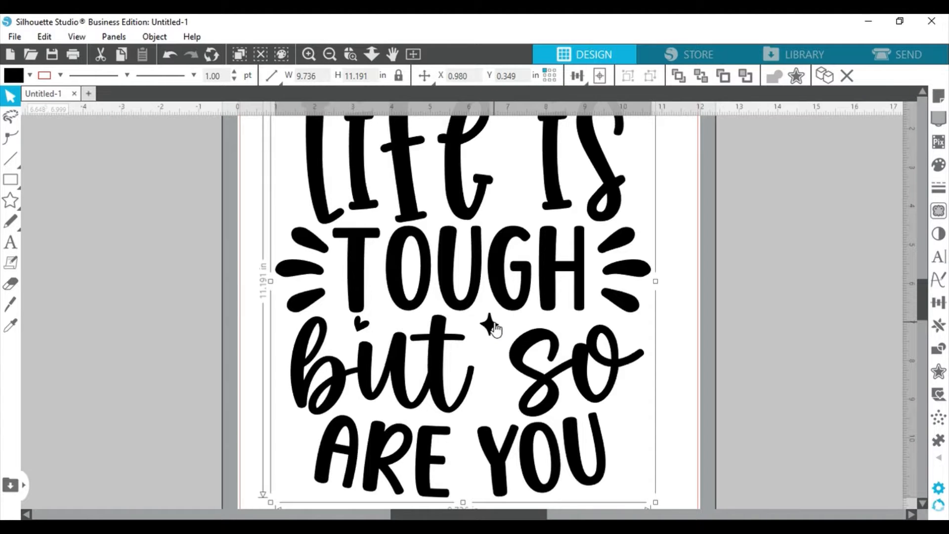
{"action": "scroll", "coordinate": [495, 329], "scroll_direction": "up", "scroll_amount": 3}
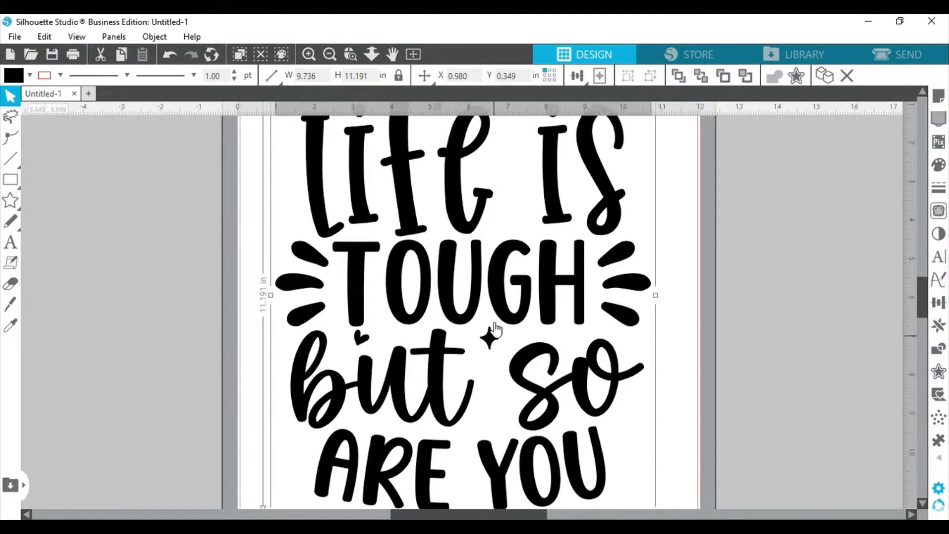
{"action": "scroll", "coordinate": [495, 328], "scroll_direction": "up", "scroll_amount": 3}
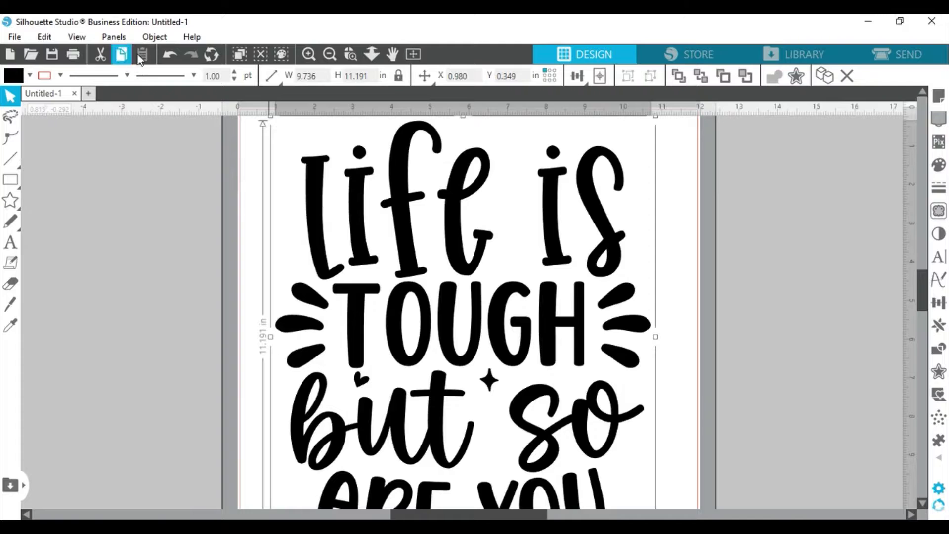
Release the lettering design's compound path into separate shapes and deselect them
{"action": "left_click", "coordinate": [159, 37]}
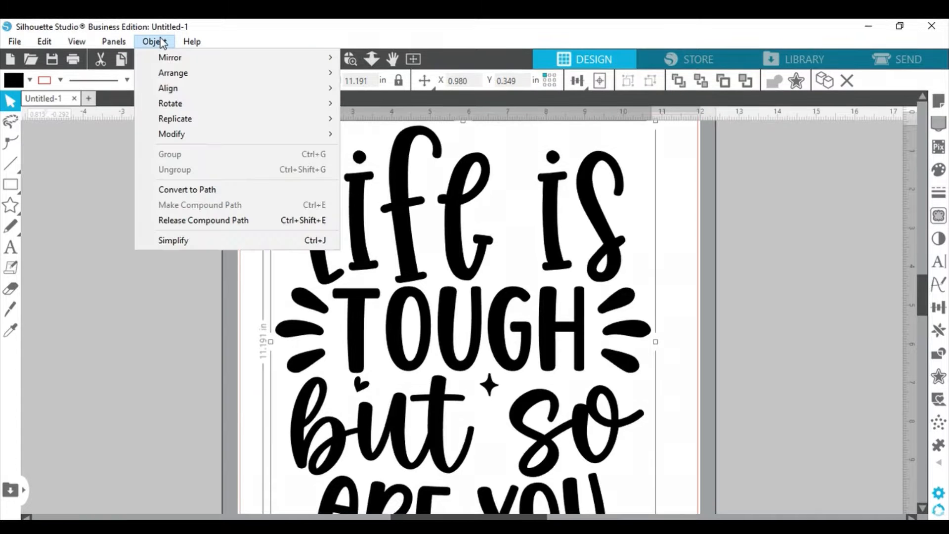
{"action": "left_click", "coordinate": [220, 221]}
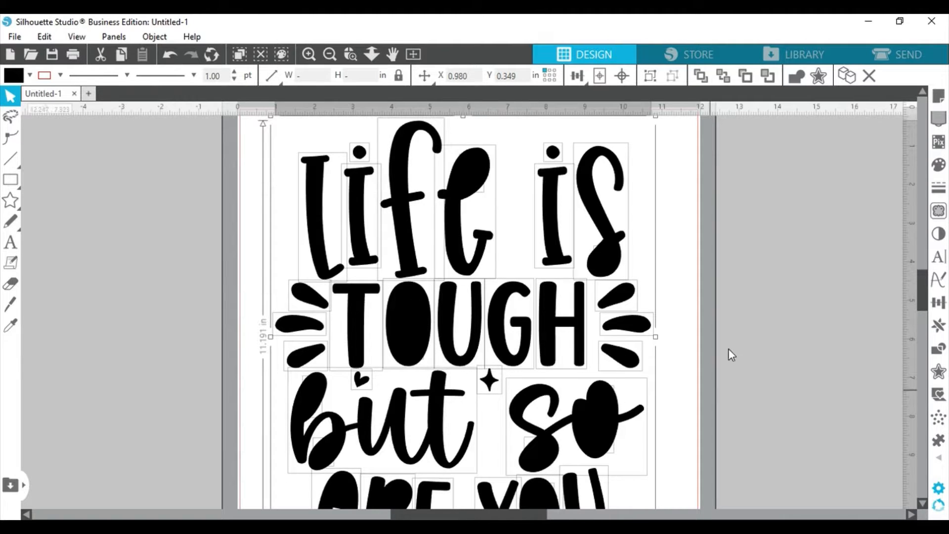
{"action": "left_click", "coordinate": [685, 291]}
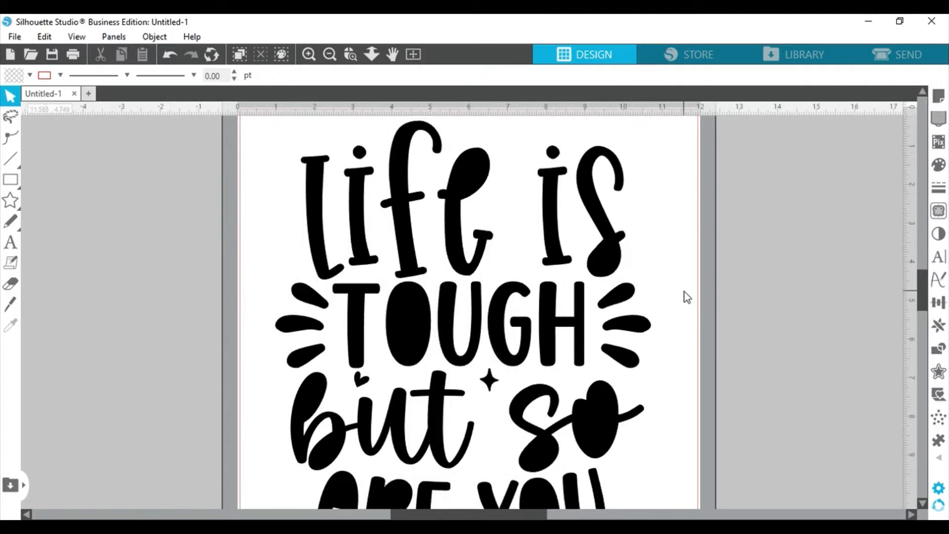
Delete the small heart and the four-pointed star above the "but so" line
{"action": "scroll", "coordinate": [684, 292], "scroll_direction": "down", "scroll_amount": 2}
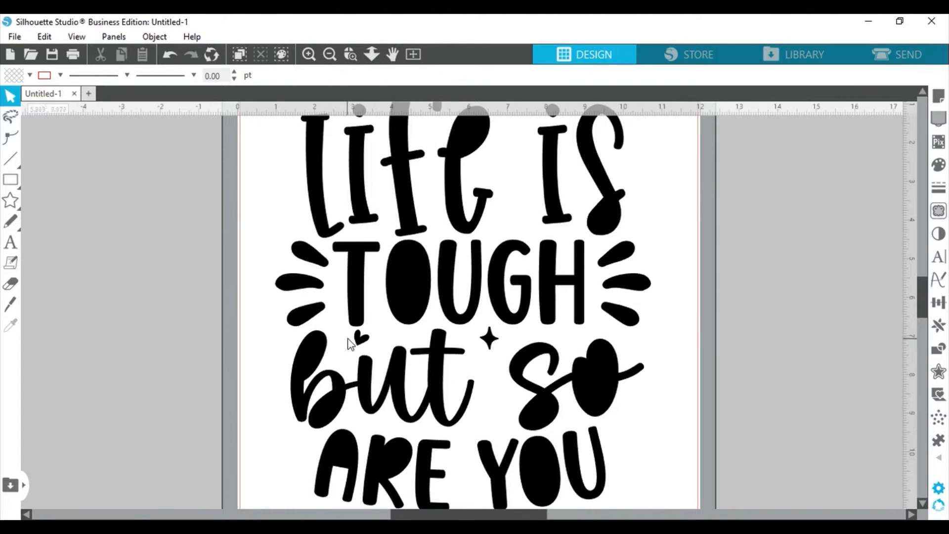
{"action": "left_click", "coordinate": [360, 337]}
{"action": "left_click_drag", "start_coordinate": [374, 349], "coordinate": [386, 346]}
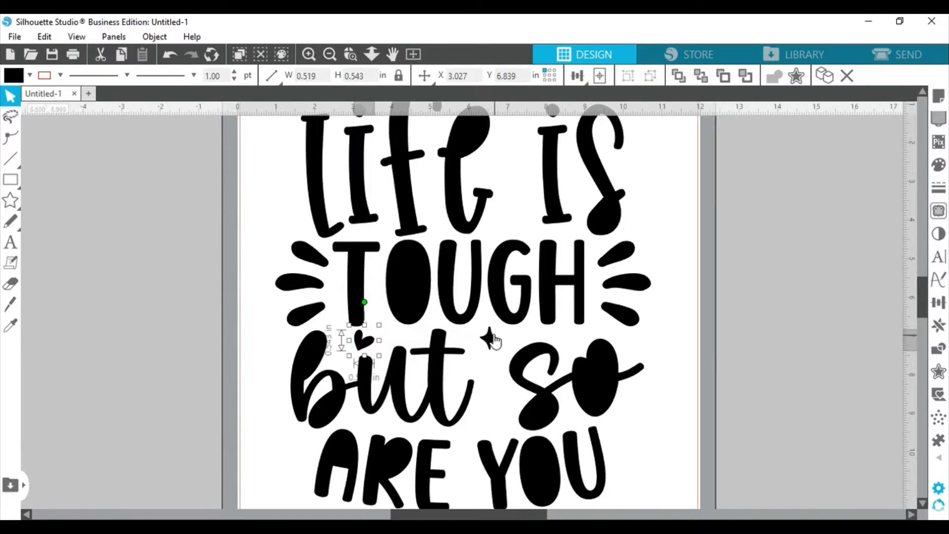
{"action": "left_click", "coordinate": [494, 336]}
{"action": "left_click", "coordinate": [490, 338]}
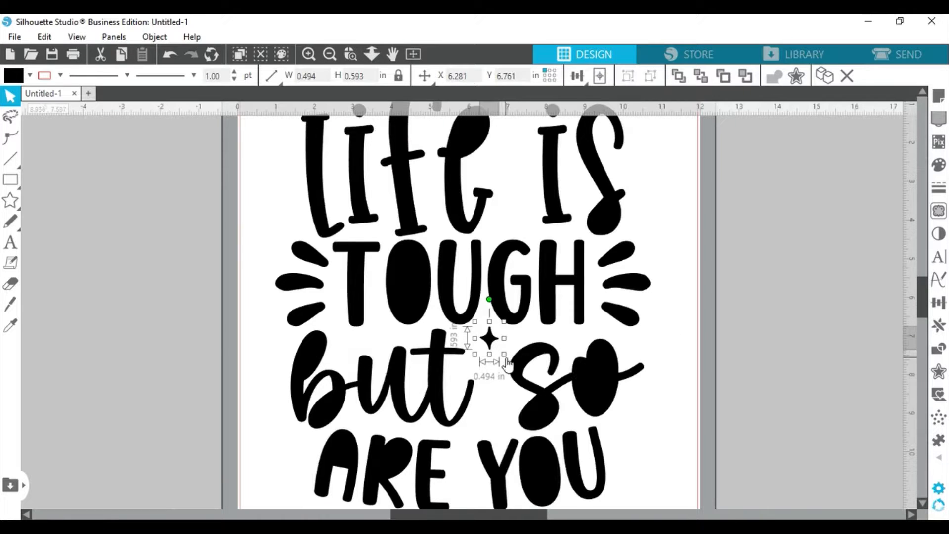
{"action": "mouse_move", "coordinate": [506, 364]}
{"action": "left_mouse_down"}
{"action": "mouse_move", "coordinate": [524, 381]}
{"action": "mouse_move", "coordinate": [513, 363]}
{"action": "left_mouse_up"}
{"action": "key", "text": "Delete"}
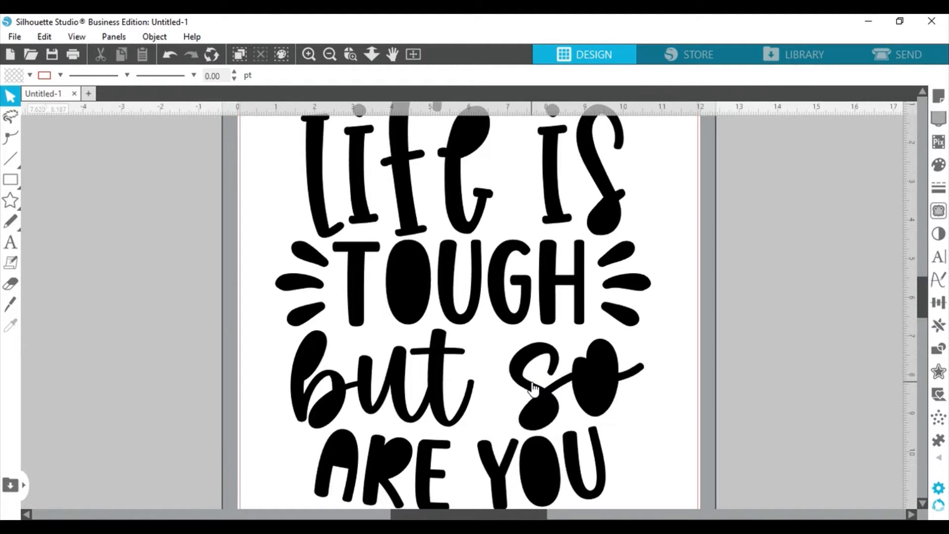
Select all remaining shapes and make them one compound path
{"action": "key", "text": "ctrl+a"}
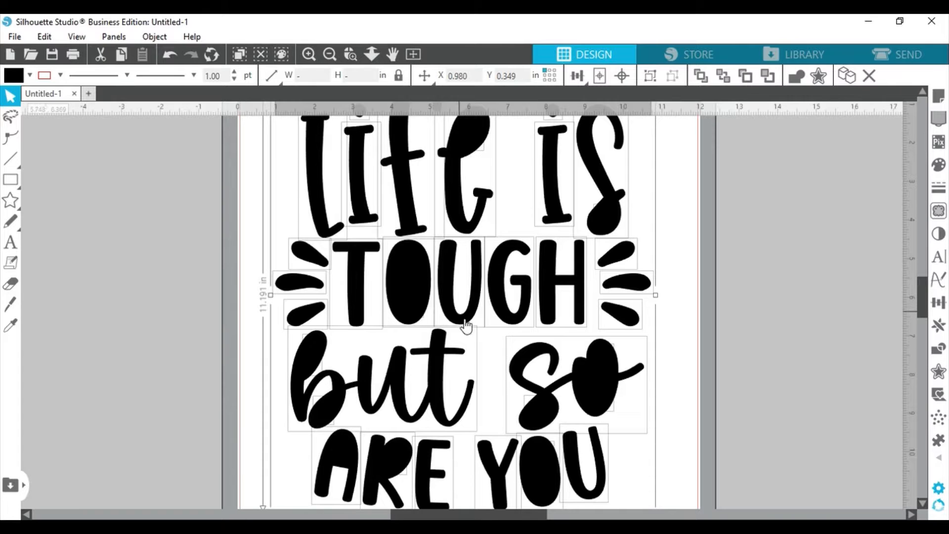
{"action": "left_click", "coordinate": [156, 37]}
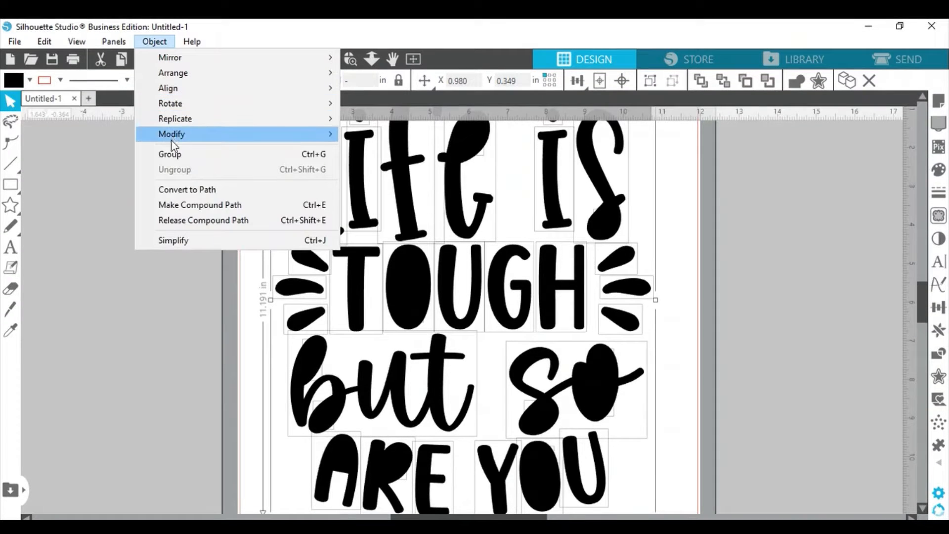
{"action": "left_click", "coordinate": [189, 198]}
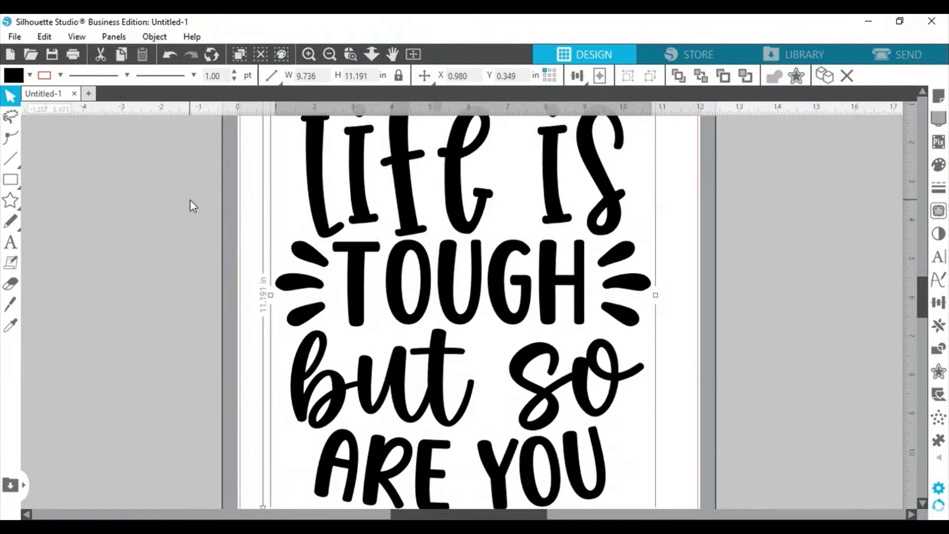
{"action": "scroll", "coordinate": [703, 288], "scroll_direction": "up", "scroll_amount": 1}
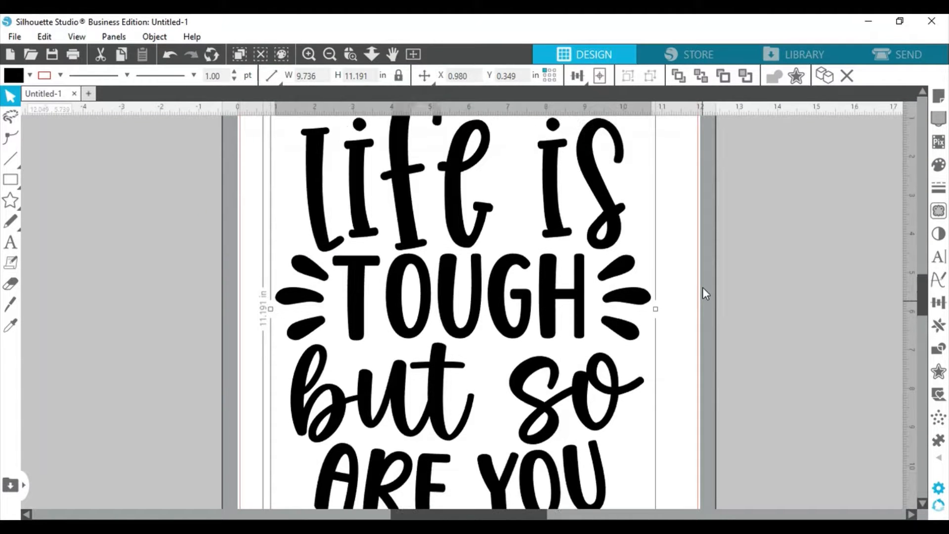
{"action": "scroll", "coordinate": [705, 294], "scroll_direction": "up", "scroll_amount": 1}
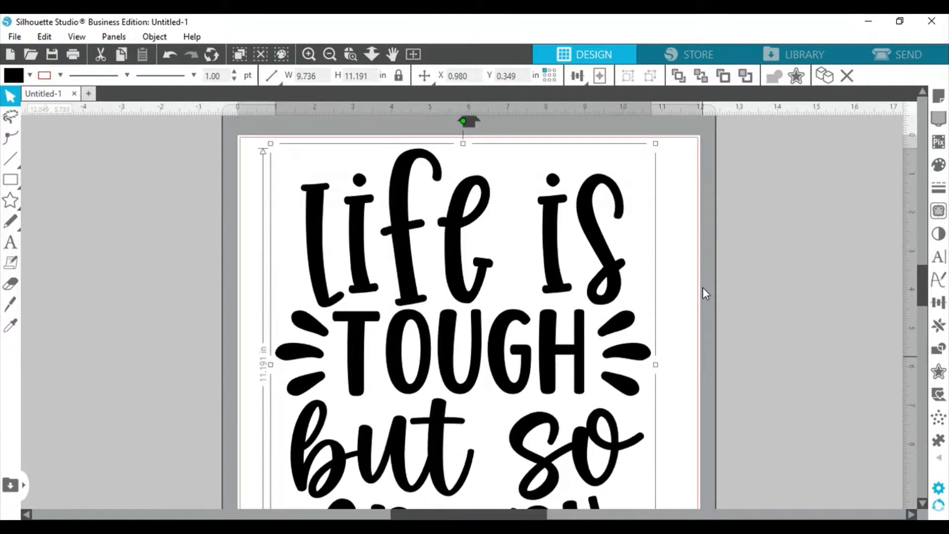
{"action": "scroll", "coordinate": [704, 294], "scroll_direction": "down", "scroll_amount": 2}
{"action": "scroll", "coordinate": [702, 294], "scroll_direction": "down", "scroll_amount": 3}
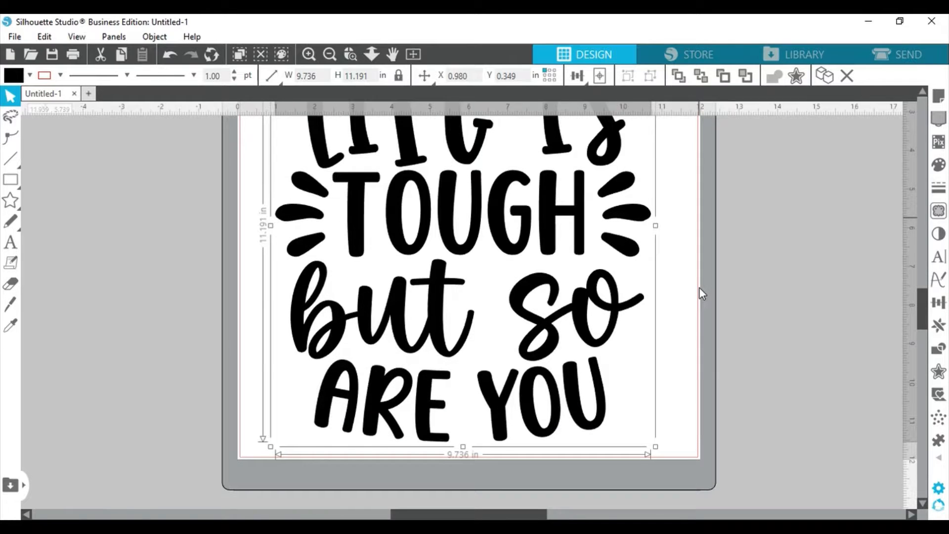
{"action": "scroll", "coordinate": [702, 294], "scroll_direction": "up", "scroll_amount": 2}
{"action": "scroll", "coordinate": [702, 293], "scroll_direction": "up", "scroll_amount": 1}
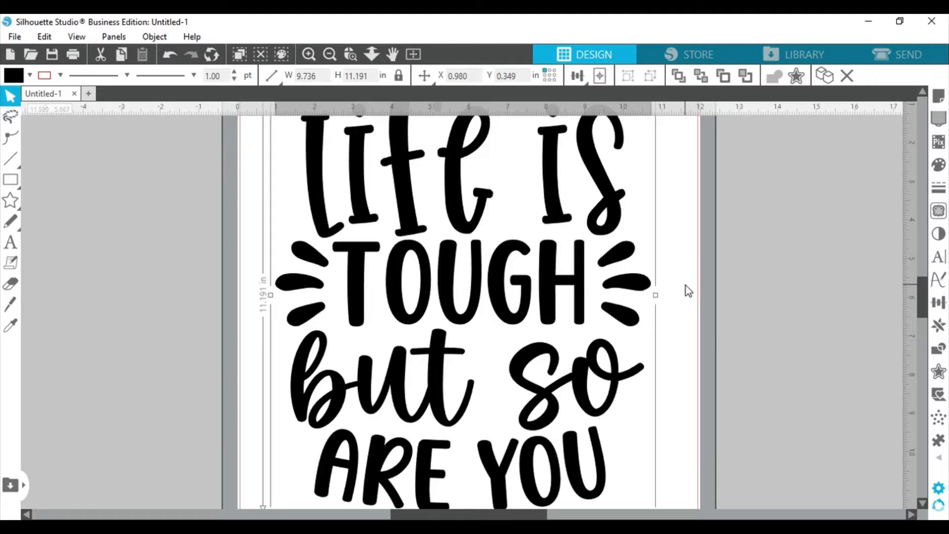
Bring the whole design into view and open the Rhinestones settings
{"action": "left_click", "coordinate": [330, 54]}
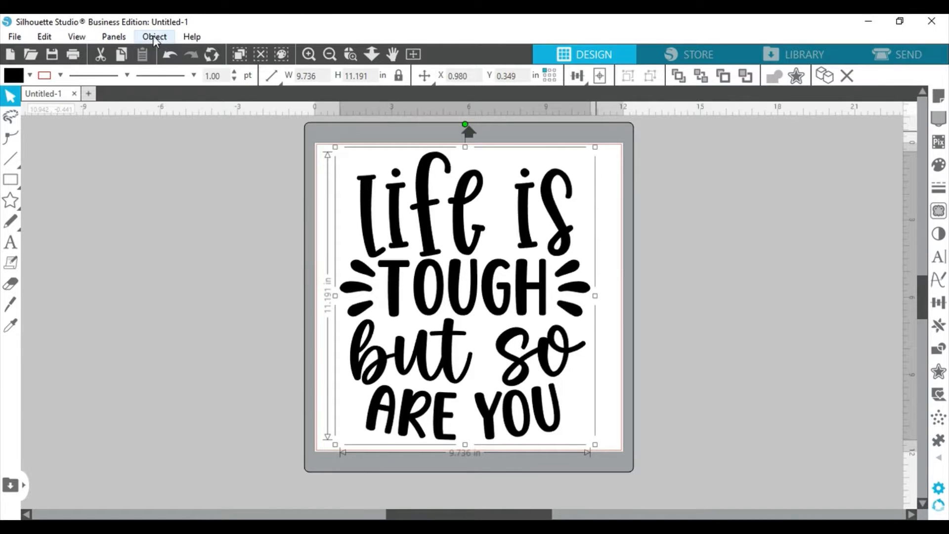
{"action": "left_click", "coordinate": [126, 36]}
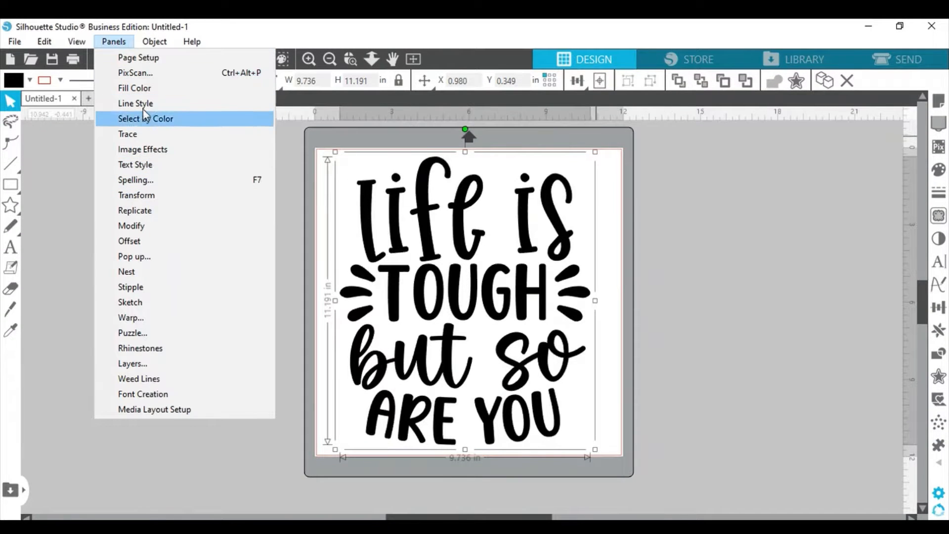
{"action": "left_click", "coordinate": [157, 348]}
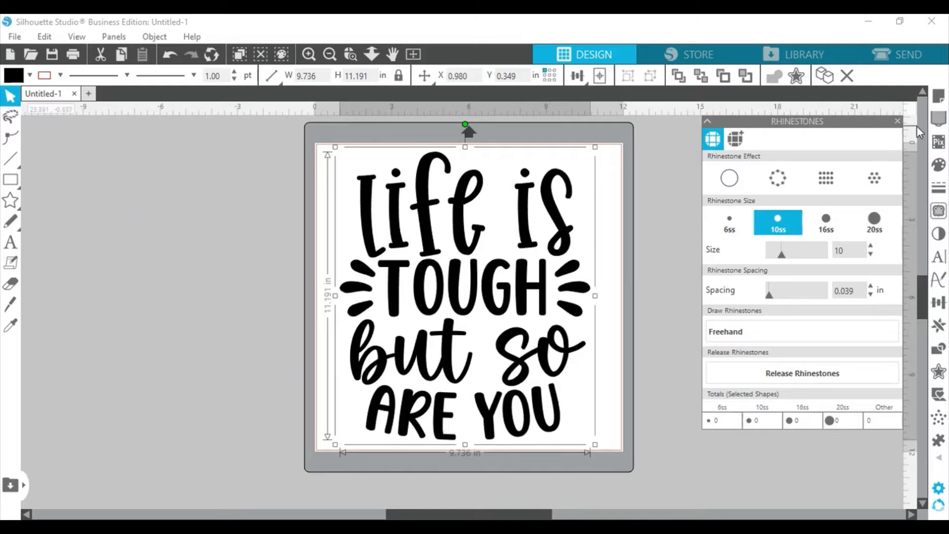
{"action": "left_click", "coordinate": [944, 465]}
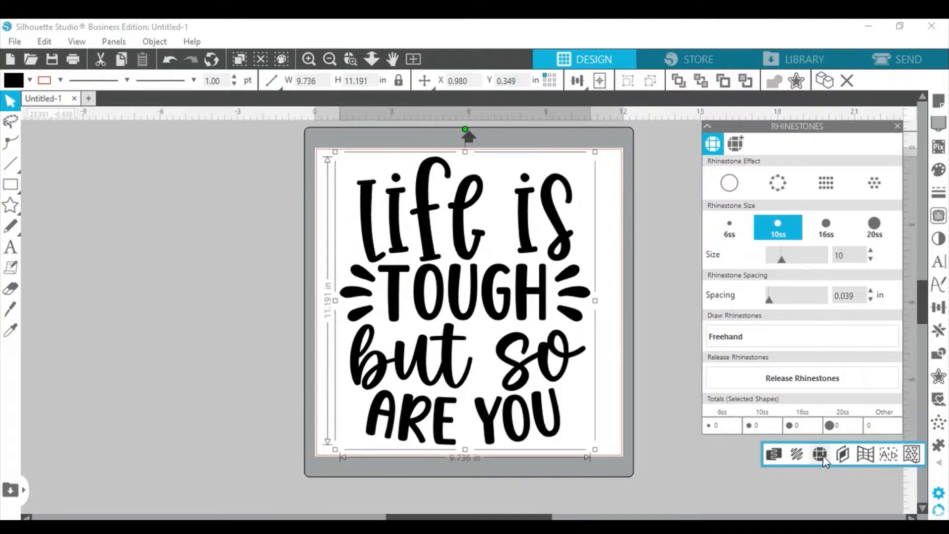
Reselect the lettering and try the edge and linear fill rhinestone effects on it with 10ss stones
{"action": "left_click", "coordinate": [642, 213]}
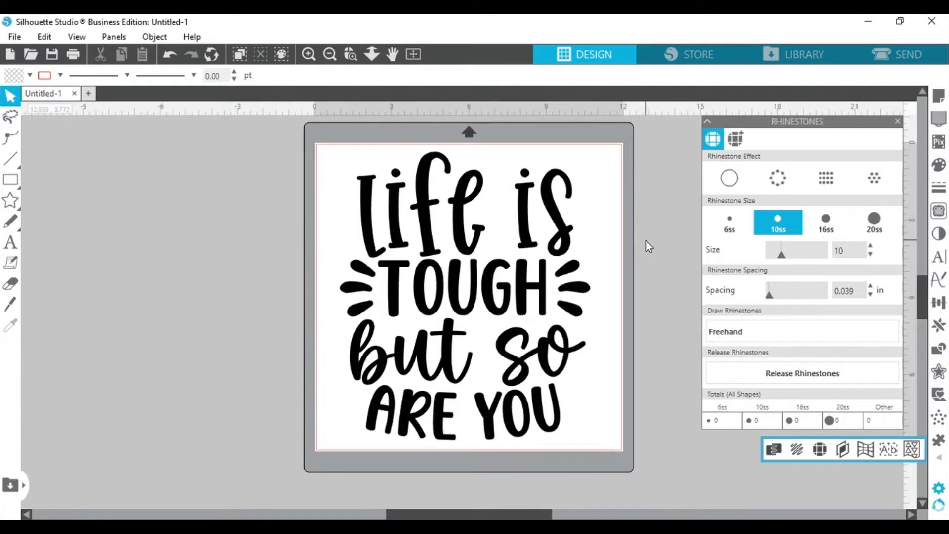
{"action": "left_click", "coordinate": [525, 188]}
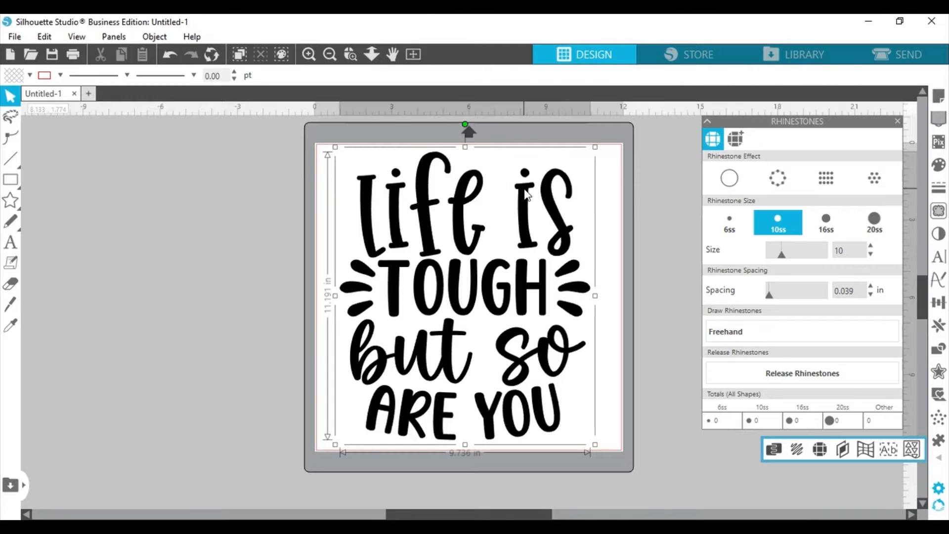
{"action": "left_click", "coordinate": [722, 182]}
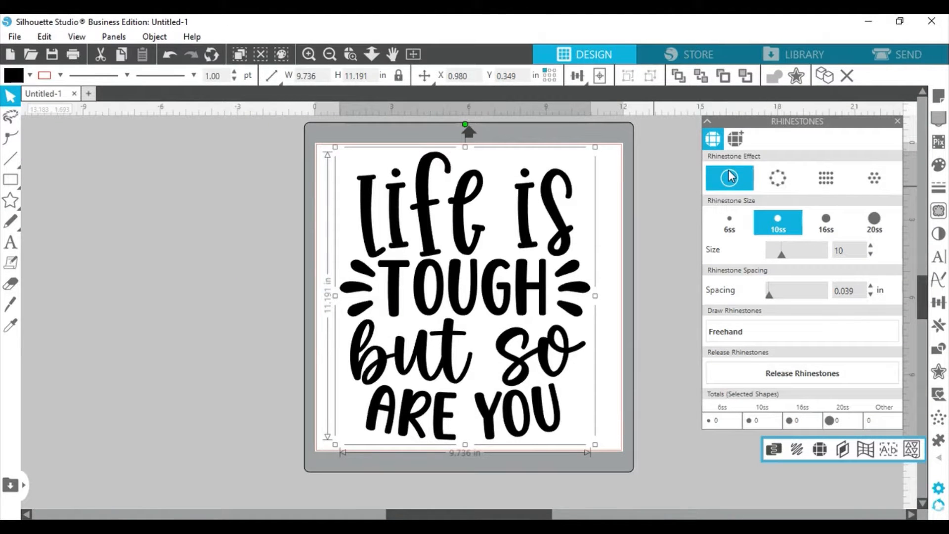
{"action": "left_click", "coordinate": [777, 187]}
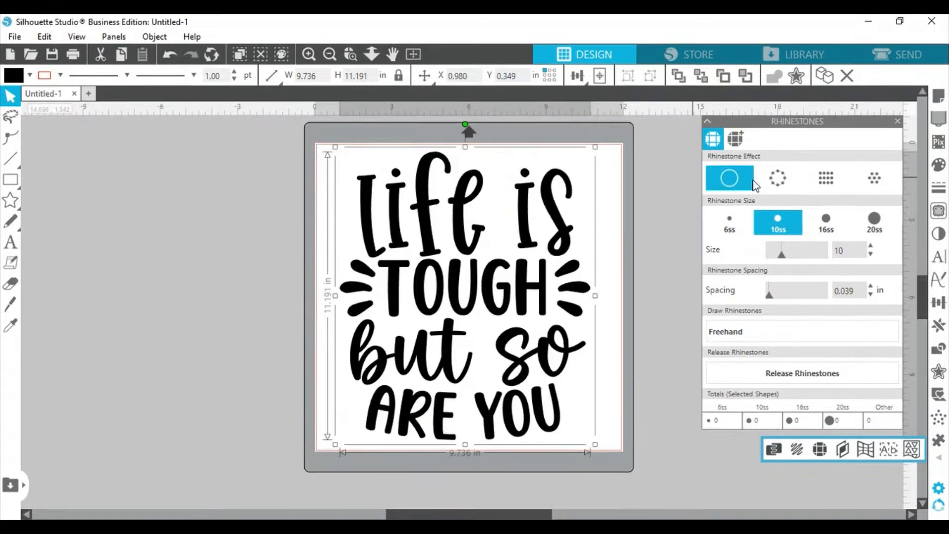
{"action": "left_click", "coordinate": [780, 184]}
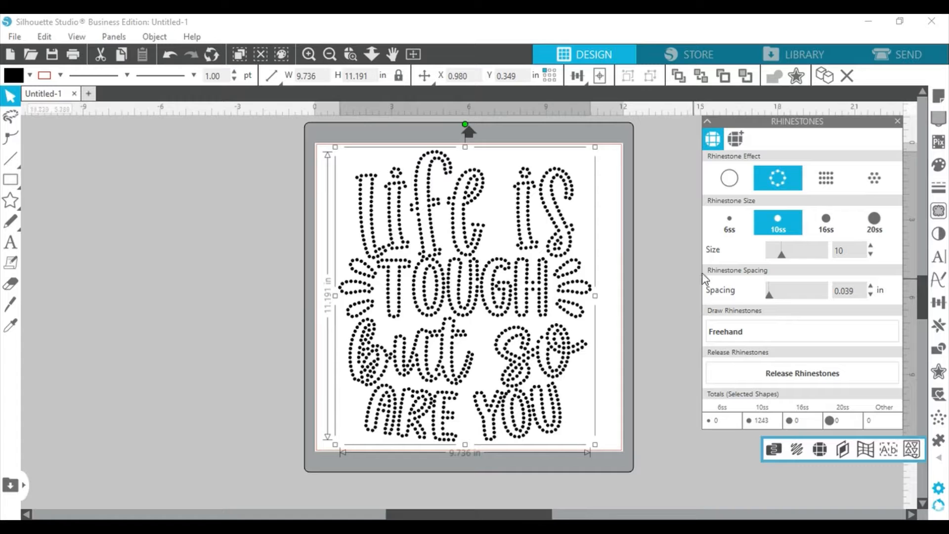
{"action": "left_click", "coordinate": [820, 189]}
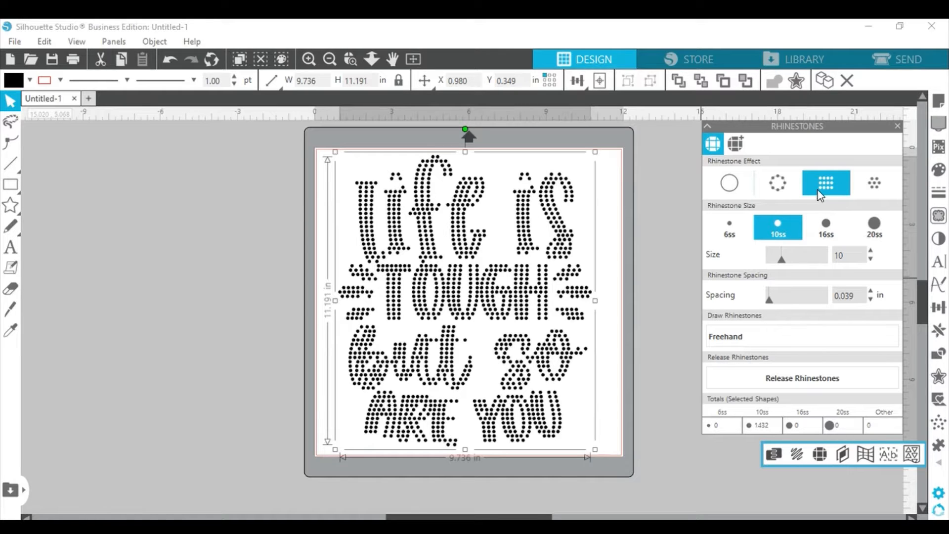
Apply the radial fill rhinestone effect to the lettering and set the stone spacing to 0.015 in
{"action": "left_click", "coordinate": [880, 189]}
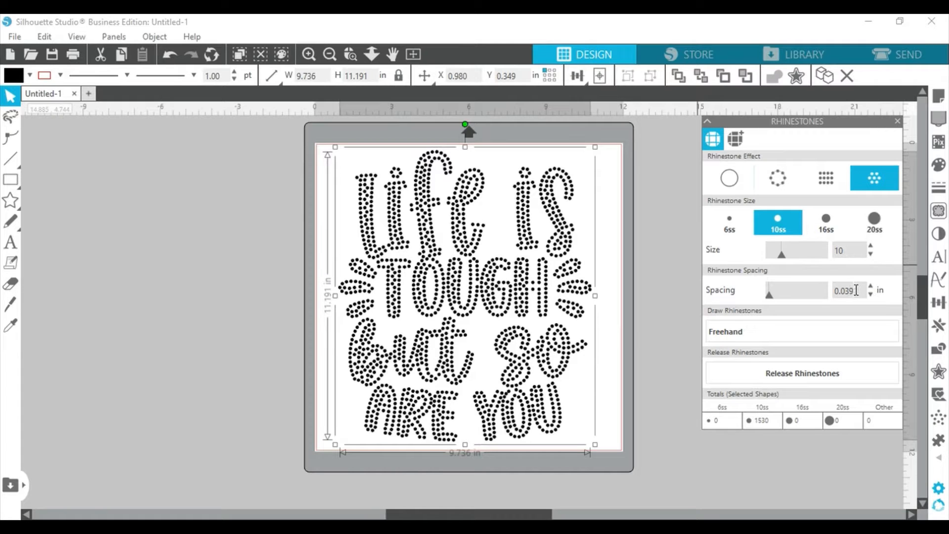
{"action": "key", "text": "BackSpace"}
{"action": "key", "text": "BackSpace"}
{"action": "type", "text": "15"}
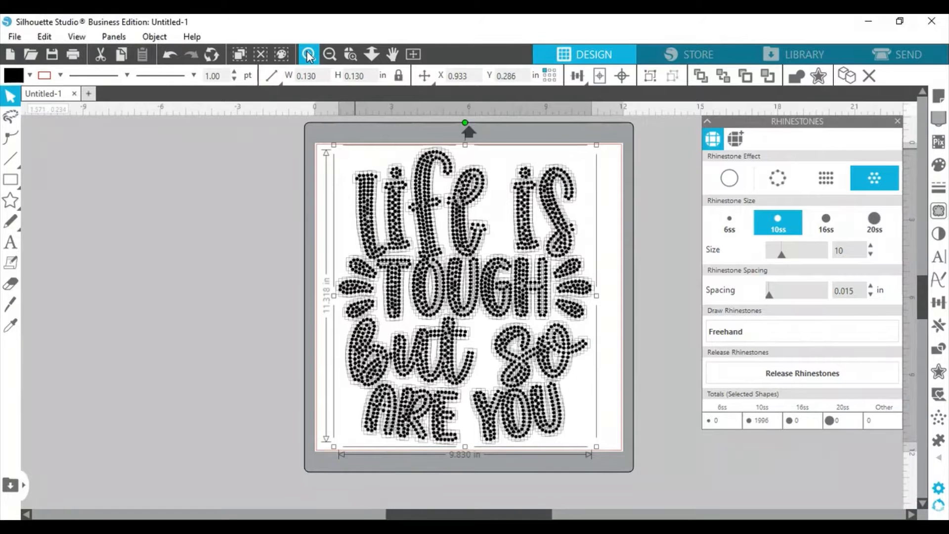
Deselect the rhinestones and examine the fill of the "Life is" and "TOUGH" lines for gaps and crowded stones
{"action": "left_click", "coordinate": [308, 54]}
{"action": "left_click", "coordinate": [308, 55]}
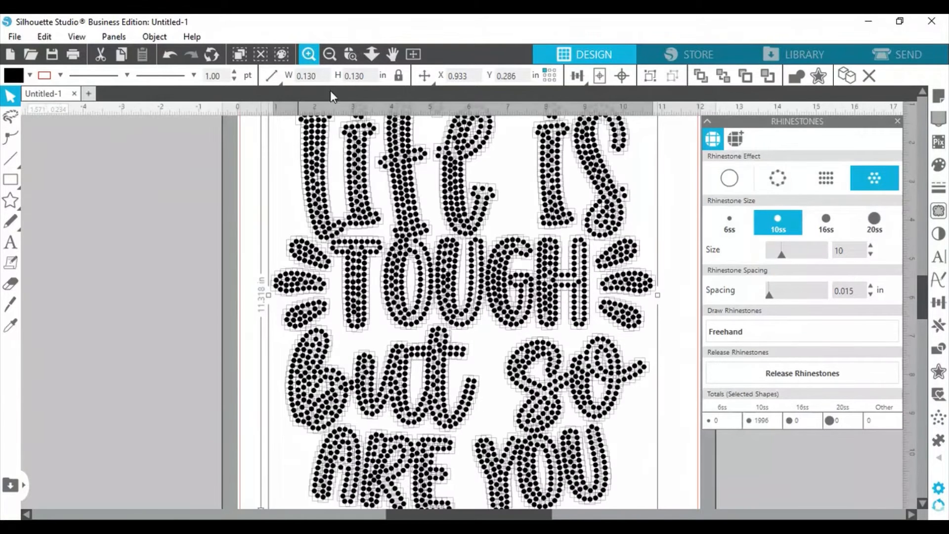
{"action": "left_click", "coordinate": [437, 246]}
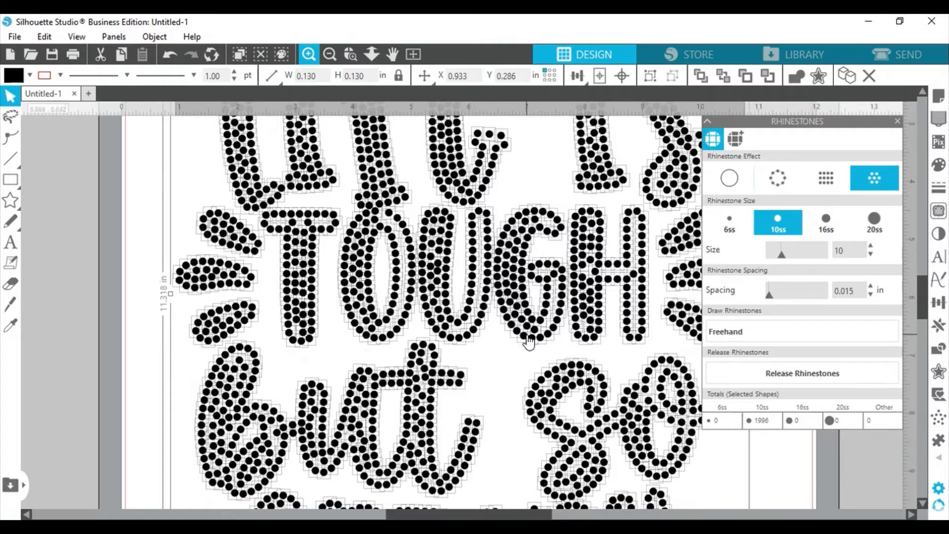
{"action": "scroll", "coordinate": [529, 341], "scroll_direction": "up", "scroll_amount": 1}
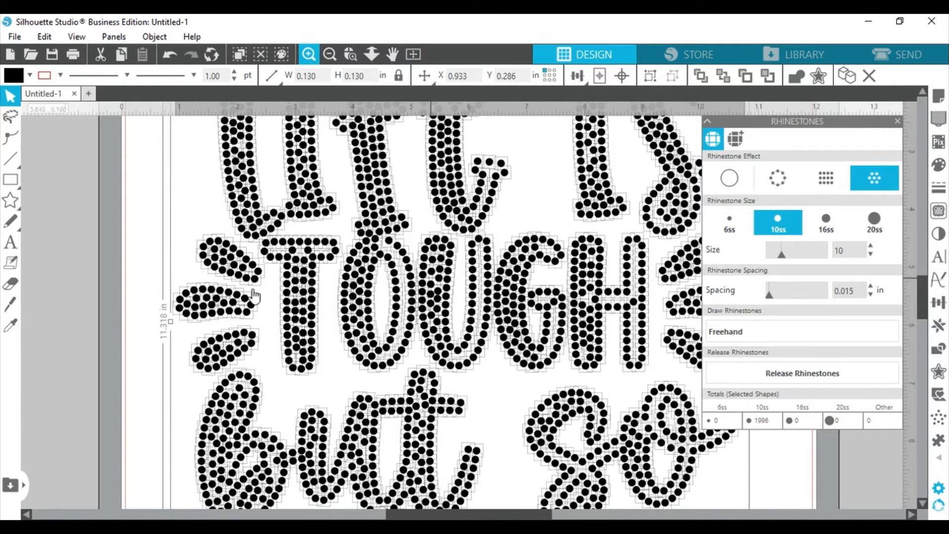
{"action": "left_click", "coordinate": [488, 250]}
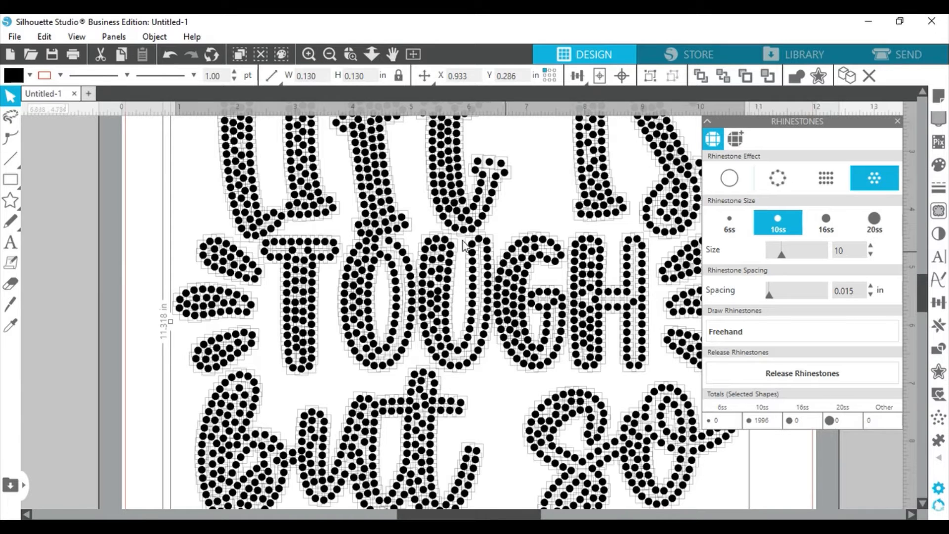
{"action": "left_click", "coordinate": [329, 54]}
{"action": "left_click", "coordinate": [267, 197]}
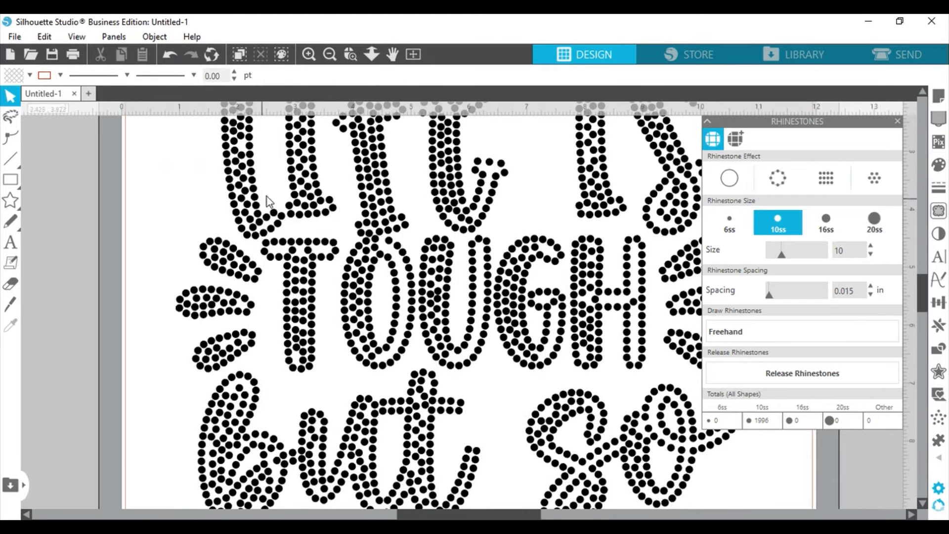
{"action": "scroll", "coordinate": [469, 279], "scroll_direction": "up", "scroll_amount": 1}
{"action": "scroll", "coordinate": [472, 285], "scroll_direction": "up", "scroll_amount": 5}
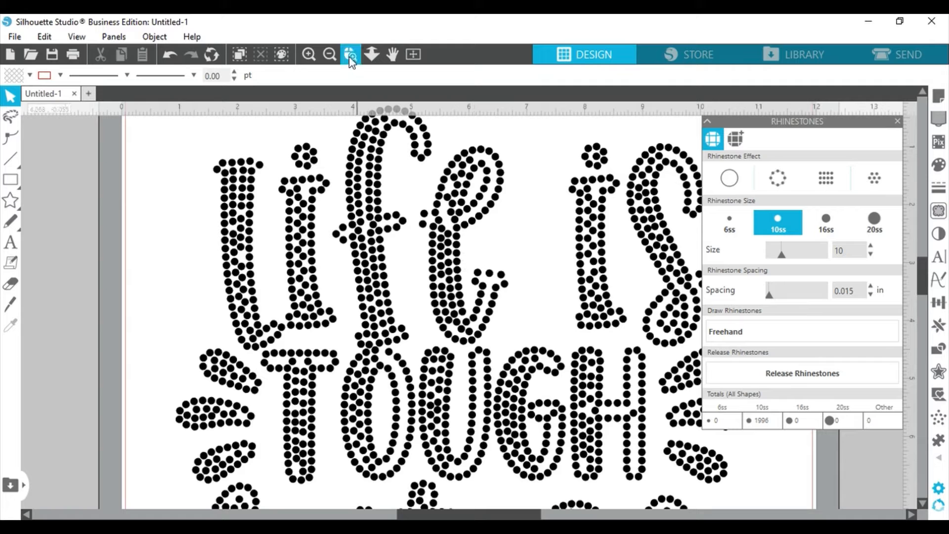
{"action": "scroll", "coordinate": [309, 52], "scroll_direction": "down", "scroll_amount": 3}
{"action": "left_click", "coordinate": [309, 54]}
{"action": "left_click", "coordinate": [309, 54]}
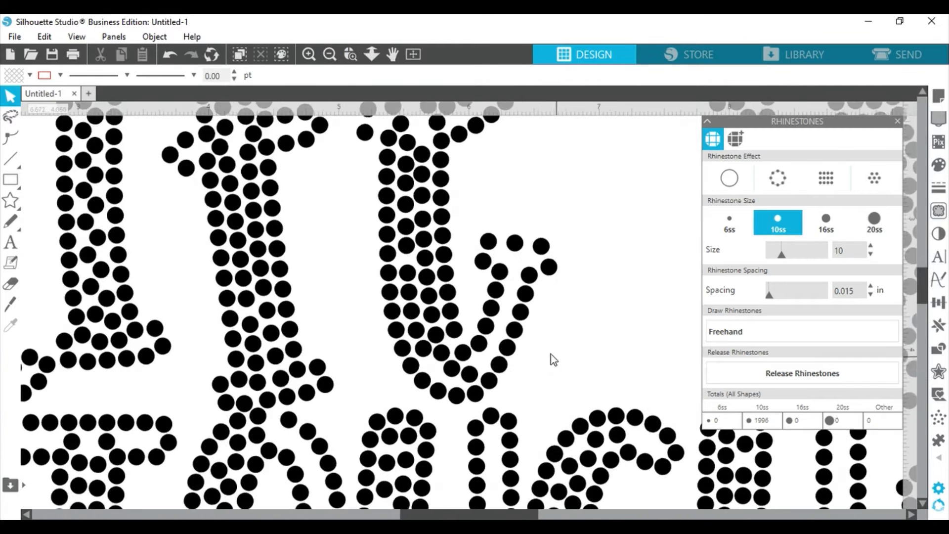
{"action": "scroll", "coordinate": [557, 357], "scroll_direction": "down", "scroll_amount": 4}
{"action": "scroll", "coordinate": [514, 346], "scroll_direction": "down", "scroll_amount": 1}
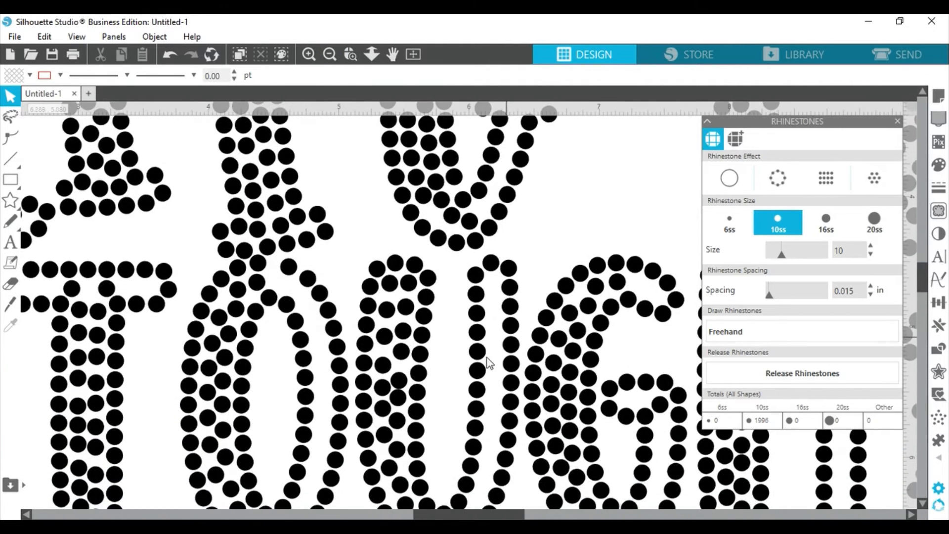
Nudge crowded rhinestones slightly in the U's left stroke and where the f meets the O of "TOUGH"
{"action": "left_click", "coordinate": [401, 385]}
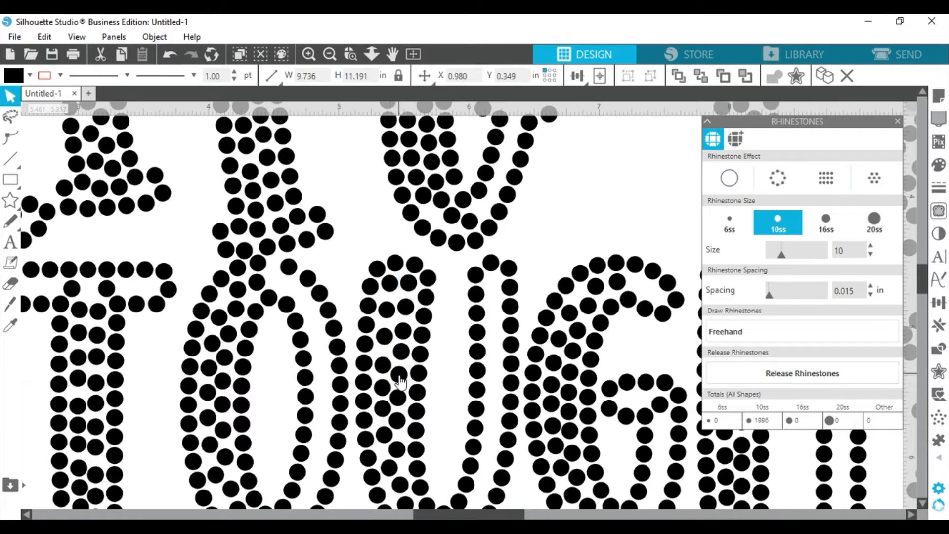
{"action": "left_click", "coordinate": [492, 341]}
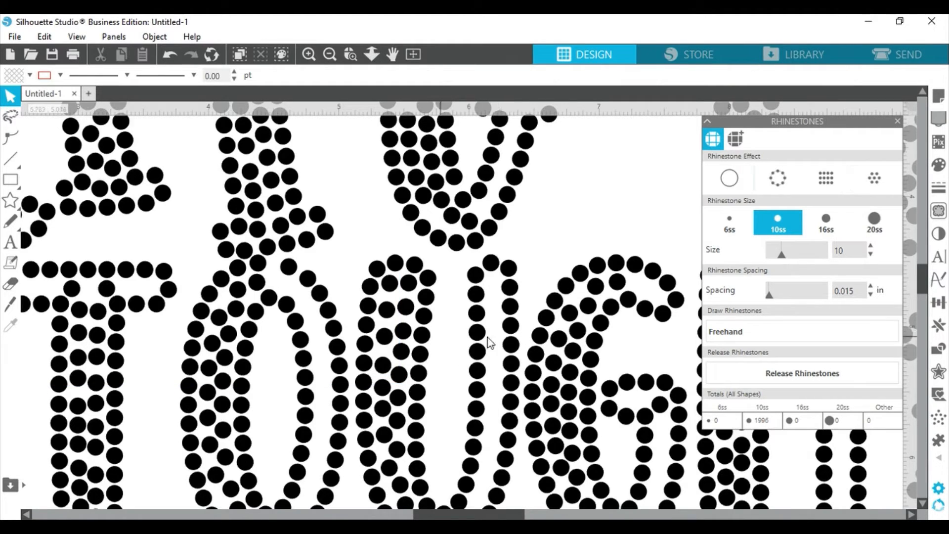
{"action": "left_click_drag", "start_coordinate": [260, 264], "coordinate": [260, 266]}
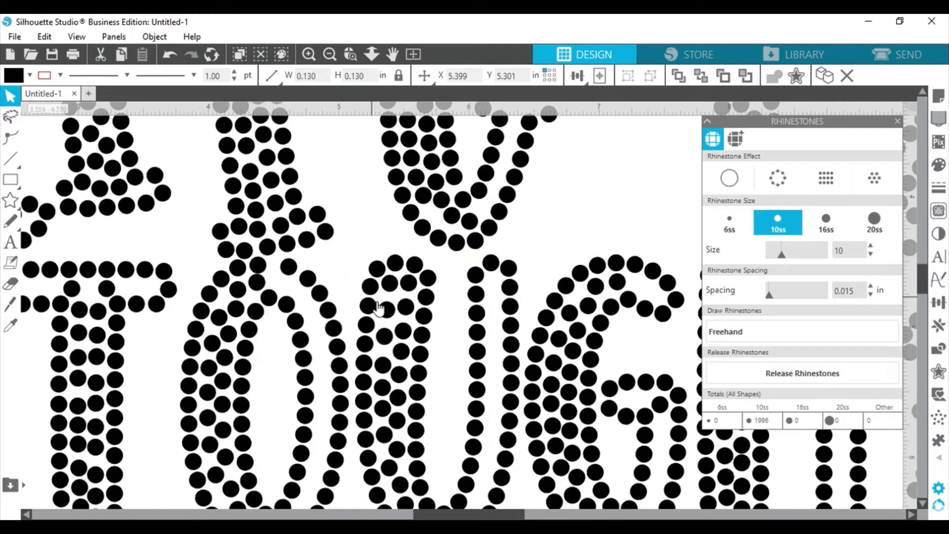
{"action": "left_click", "coordinate": [262, 267]}
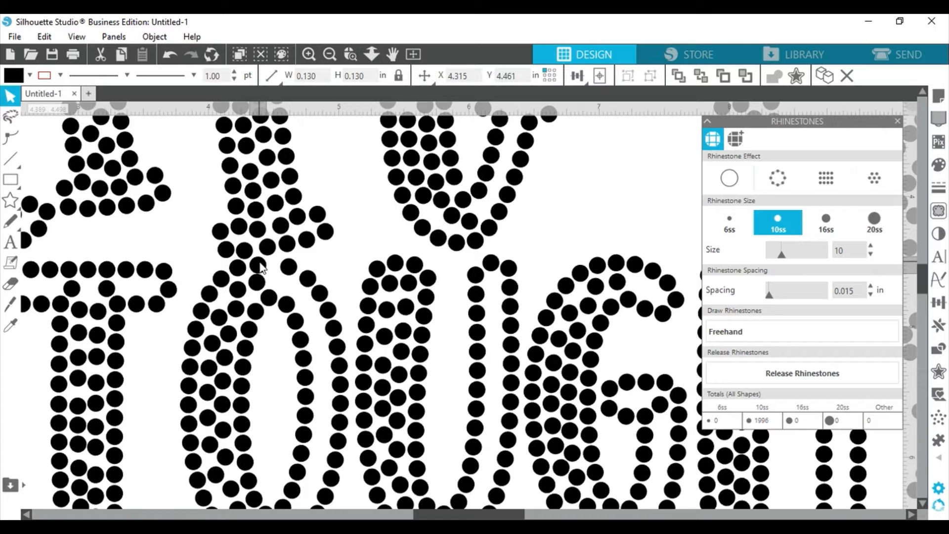
{"action": "left_click_drag", "start_coordinate": [260, 262], "coordinate": [260, 260]}
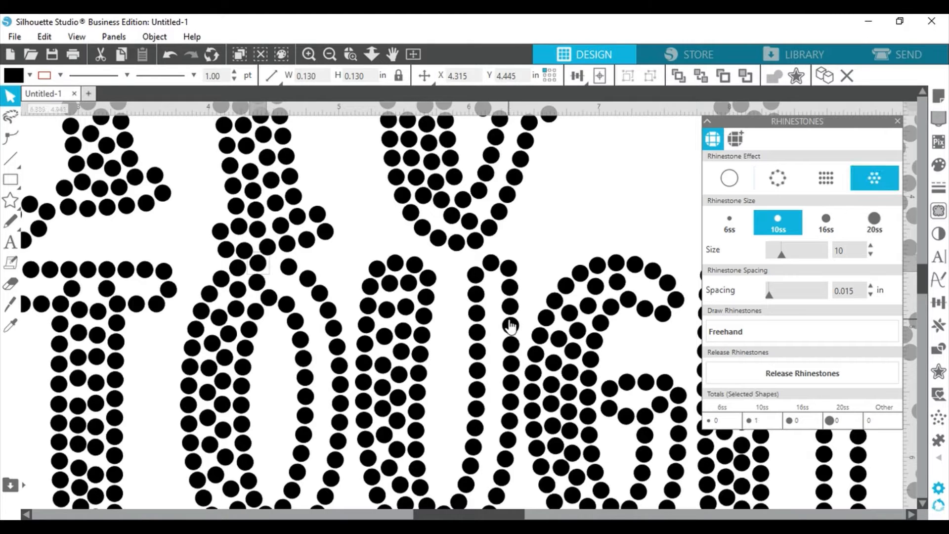
Fill the gap in the upper part of the U's right stroke with a column of copied 10ss rhinestones
{"action": "left_click", "coordinate": [491, 266]}
{"action": "left_click_drag", "start_coordinate": [491, 266], "coordinate": [491, 310]}
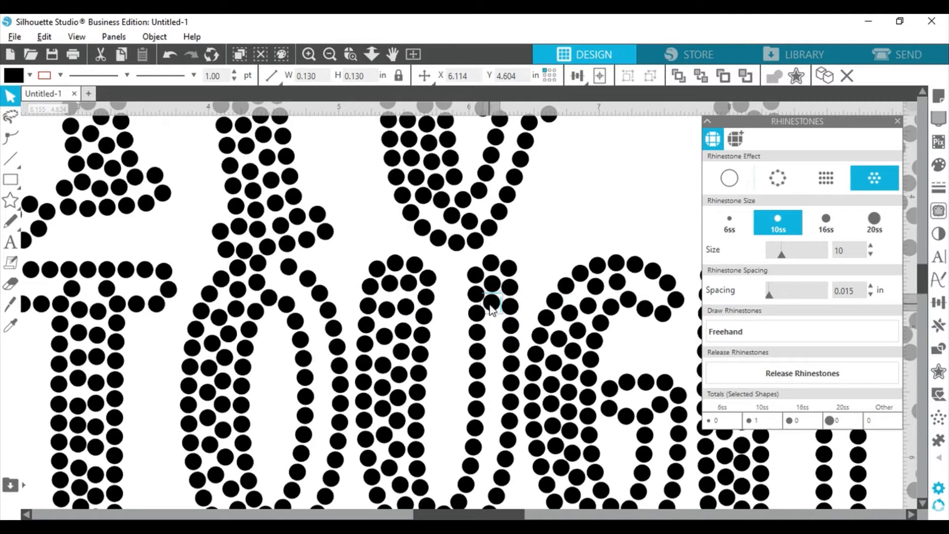
{"action": "left_click", "coordinate": [308, 54]}
{"action": "scroll", "coordinate": [577, 302], "scroll_direction": "up", "scroll_amount": 2}
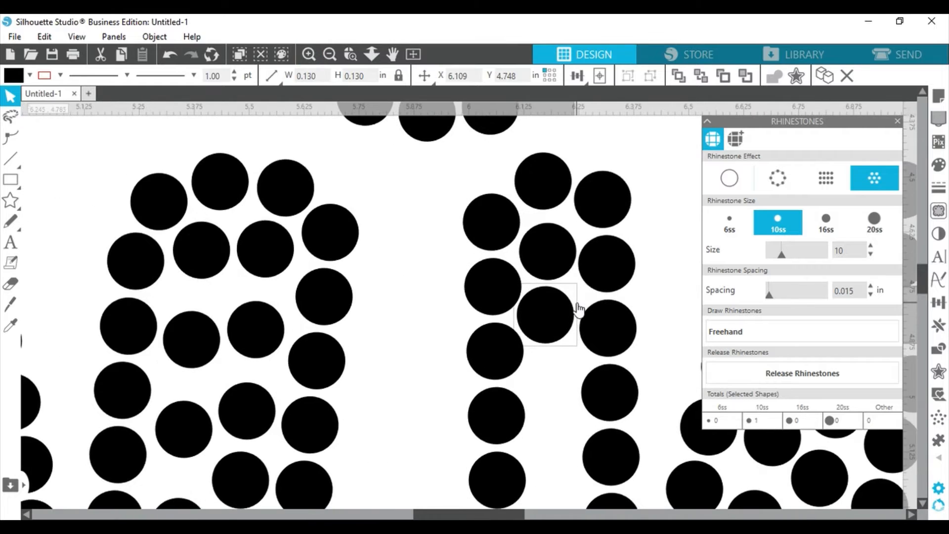
{"action": "scroll", "coordinate": [578, 301], "scroll_direction": "down", "scroll_amount": 1}
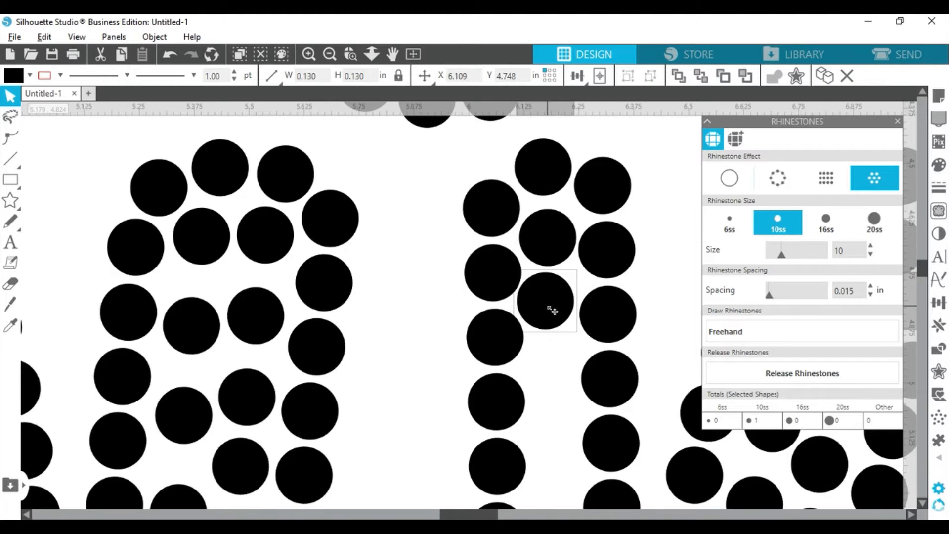
{"action": "left_click_drag", "start_coordinate": [547, 303], "coordinate": [562, 422]}
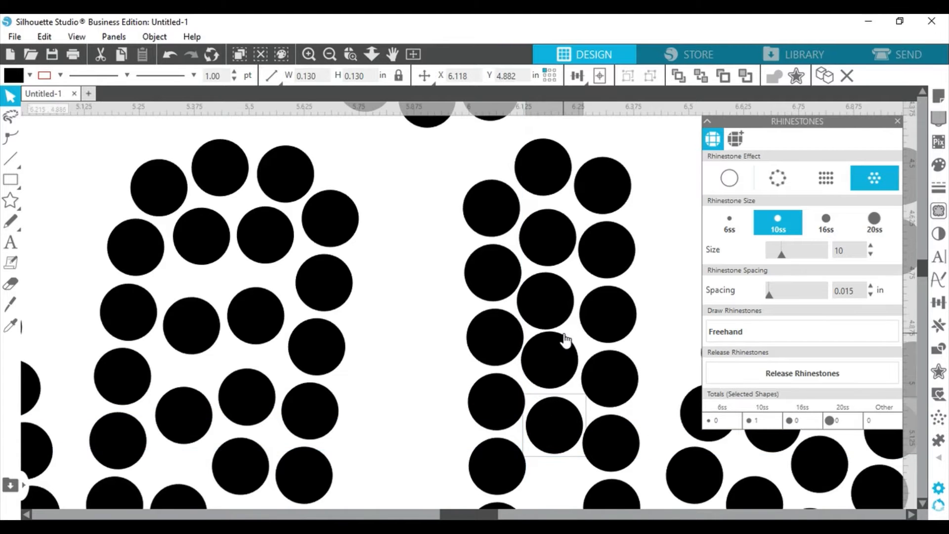
{"action": "scroll", "coordinate": [566, 346], "scroll_direction": "down", "scroll_amount": 5}
{"action": "left_click_drag", "start_coordinate": [568, 329], "coordinate": [553, 356]}
{"action": "scroll", "coordinate": [552, 346], "scroll_direction": "down", "scroll_amount": 2}
{"action": "left_click_drag", "start_coordinate": [547, 314], "coordinate": [548, 377]}
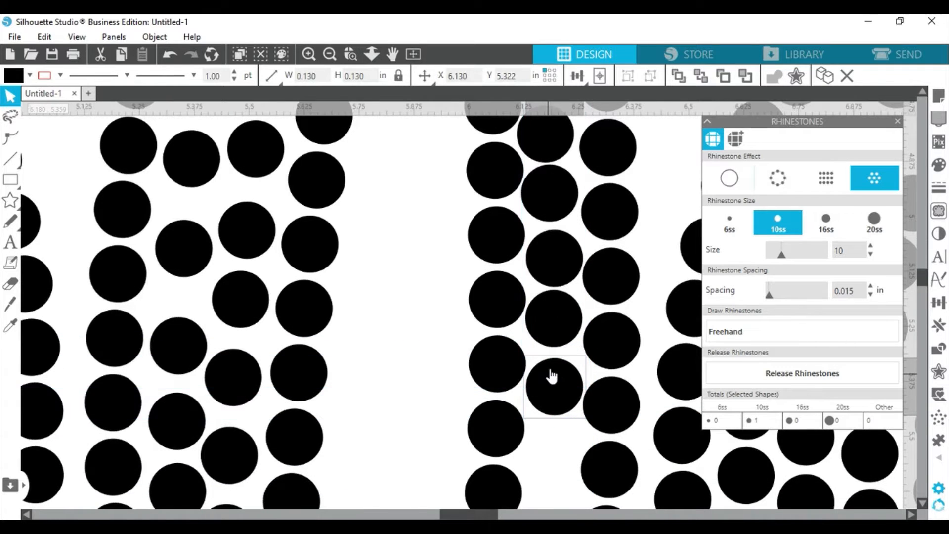
Continue the column of copied rhinestones down the lower part of the U's right stroke
{"action": "scroll", "coordinate": [548, 368], "scroll_direction": "down", "scroll_amount": 2}
{"action": "left_click_drag", "start_coordinate": [554, 331], "coordinate": [547, 399]}
{"action": "scroll", "coordinate": [564, 366], "scroll_direction": "down", "scroll_amount": 2}
{"action": "left_click_drag", "start_coordinate": [564, 354], "coordinate": [551, 409]}
{"action": "scroll", "coordinate": [566, 394], "scroll_direction": "down", "scroll_amount": 3}
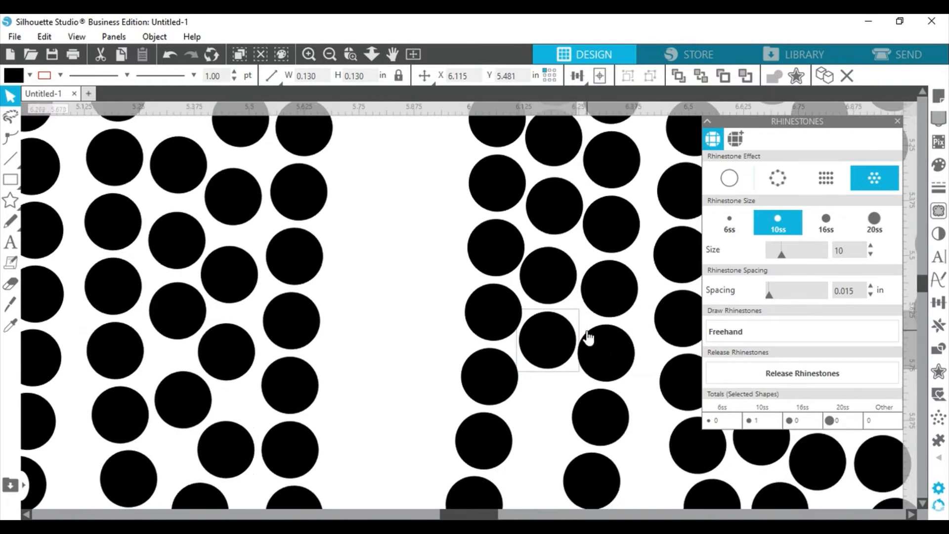
{"action": "left_click_drag", "start_coordinate": [555, 333], "coordinate": [549, 399]}
{"action": "scroll", "coordinate": [549, 400], "scroll_direction": "down", "scroll_amount": 2}
{"action": "left_click_drag", "start_coordinate": [544, 331], "coordinate": [541, 334]}
{"action": "scroll", "coordinate": [548, 326], "scroll_direction": "down", "scroll_amount": 2}
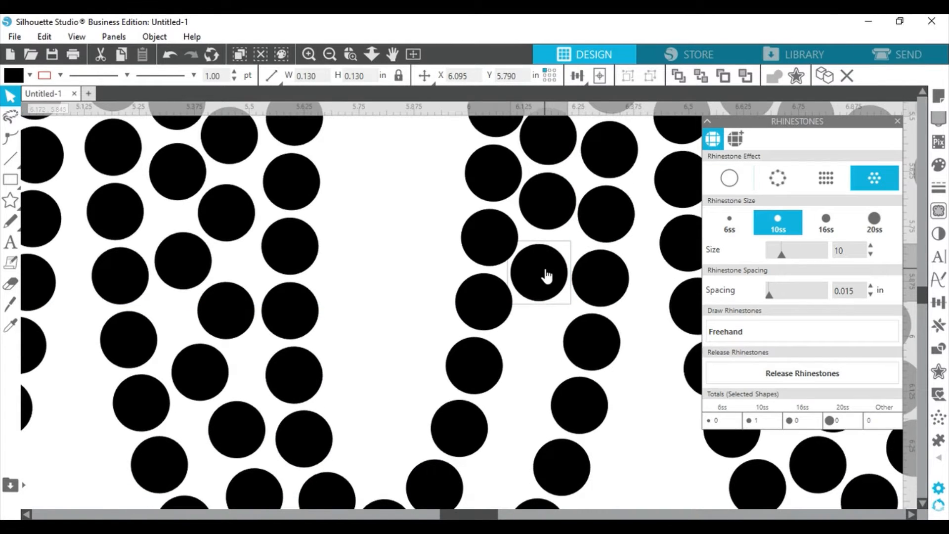
{"action": "left_click_drag", "start_coordinate": [545, 331], "coordinate": [528, 387]}
{"action": "scroll", "coordinate": [559, 278], "scroll_direction": "down", "scroll_amount": 1}
{"action": "scroll", "coordinate": [545, 296], "scroll_direction": "down", "scroll_amount": 1}
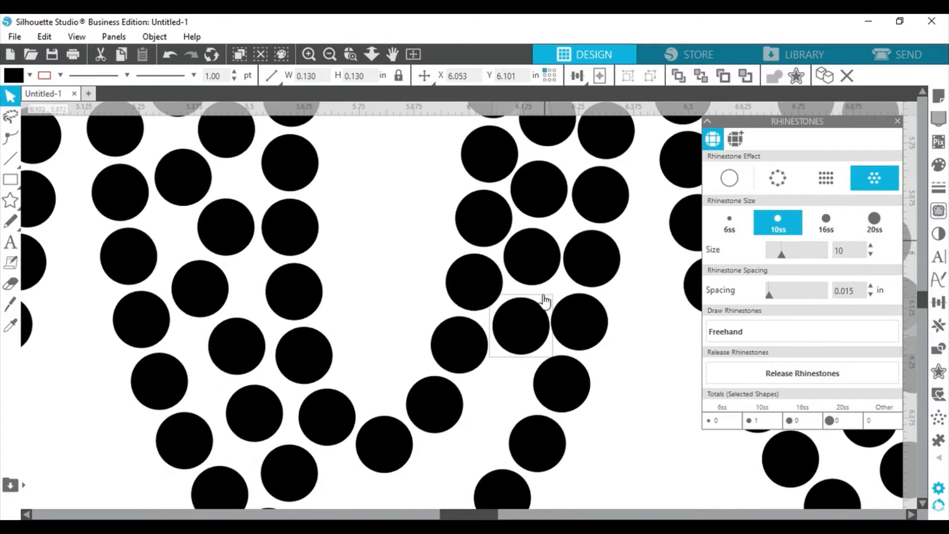
Place copied rhinestones along the gap in the U's bottom curve, adjusting them to sit between the outer rows
{"action": "left_click_drag", "start_coordinate": [526, 329], "coordinate": [498, 391]}
{"action": "left_click_drag", "start_coordinate": [516, 312], "coordinate": [512, 303]}
{"action": "left_click", "coordinate": [526, 292]}
{"action": "scroll", "coordinate": [526, 296], "scroll_direction": "down", "scroll_amount": 1}
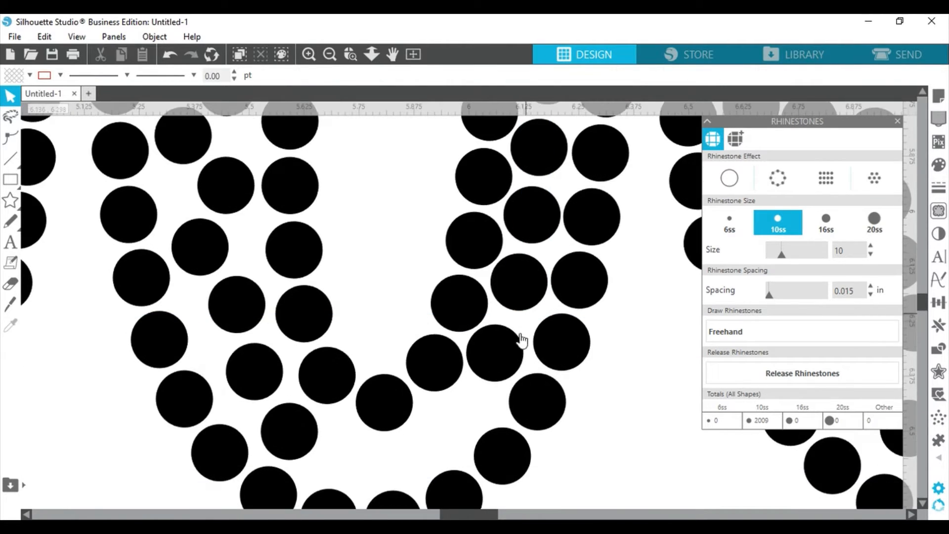
{"action": "left_click_drag", "start_coordinate": [502, 346], "coordinate": [447, 417]}
{"action": "scroll", "coordinate": [504, 343], "scroll_direction": "down", "scroll_amount": 2}
{"action": "left_click_drag", "start_coordinate": [442, 369], "coordinate": [360, 398]}
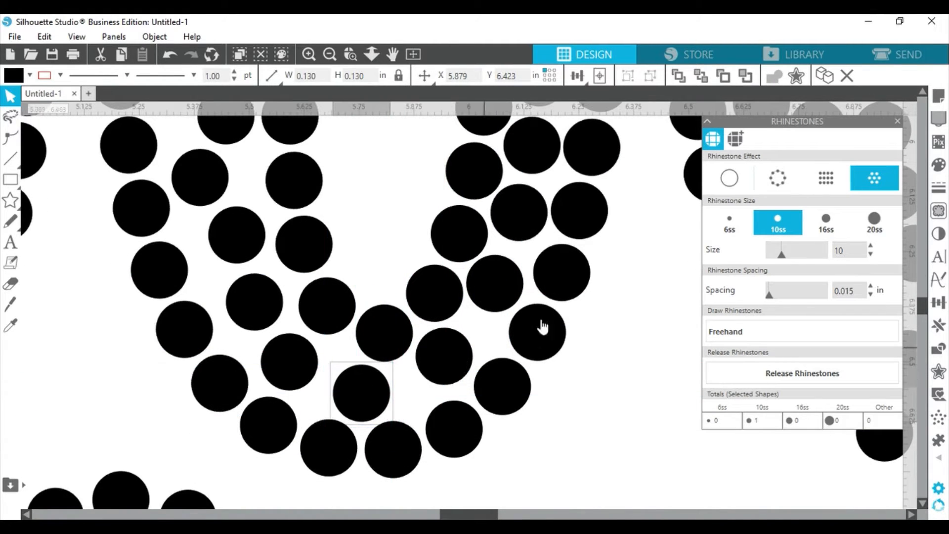
Examine the rhinestones in the e above the U, and review the "Life is" and "TOUGH" lines in the Untitled-2 document
{"action": "scroll", "coordinate": [662, 294], "scroll_direction": "up", "scroll_amount": 2}
{"action": "scroll", "coordinate": [662, 287], "scroll_direction": "up", "scroll_amount": 15}
{"action": "scroll", "coordinate": [658, 287], "scroll_direction": "up", "scroll_amount": 10}
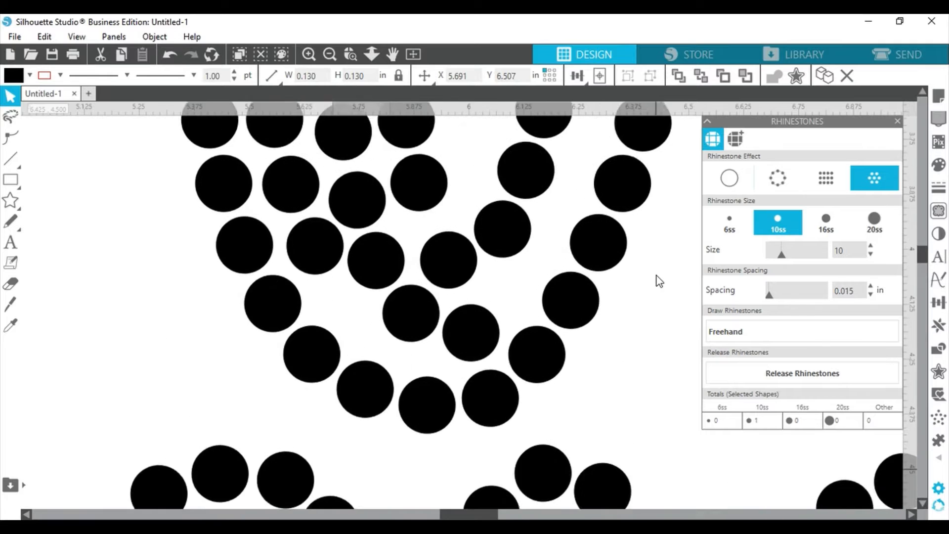
{"action": "scroll", "coordinate": [657, 279], "scroll_direction": "up", "scroll_amount": 9}
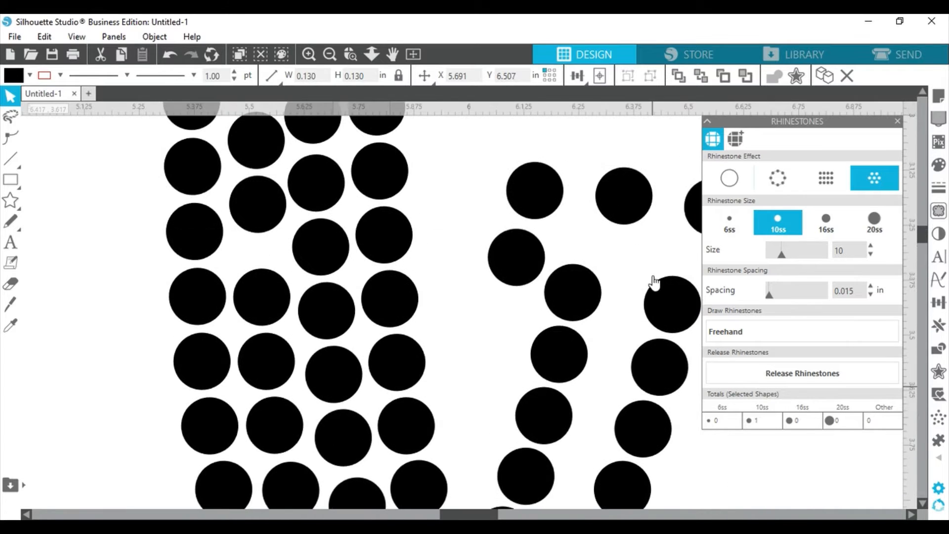
{"action": "left_click", "coordinate": [627, 213]}
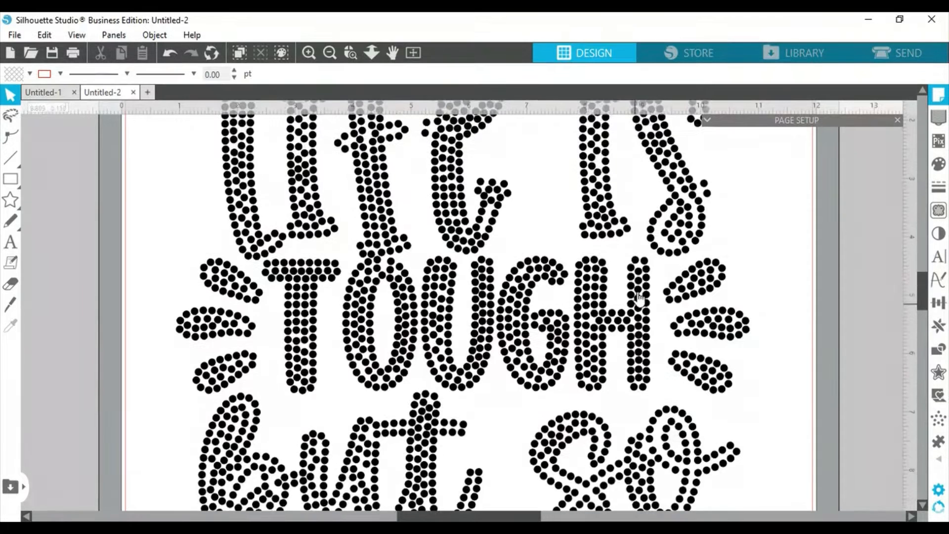
{"action": "scroll", "coordinate": [641, 300], "scroll_direction": "up", "scroll_amount": 5}
{"action": "scroll", "coordinate": [640, 295], "scroll_direction": "up", "scroll_amount": 1}
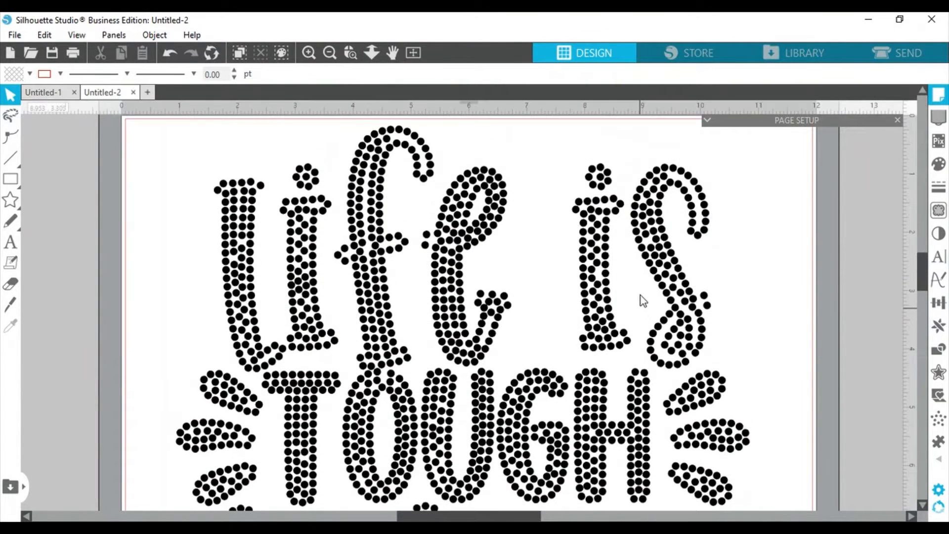
Examine the black rhinestones from the "Life is" line down through "TOUGH", "but so" and "ARE YOU" for gaps and crowding
{"action": "scroll", "coordinate": [641, 296], "scroll_direction": "down", "scroll_amount": 1}
{"action": "scroll", "coordinate": [641, 295], "scroll_direction": "down", "scroll_amount": 2}
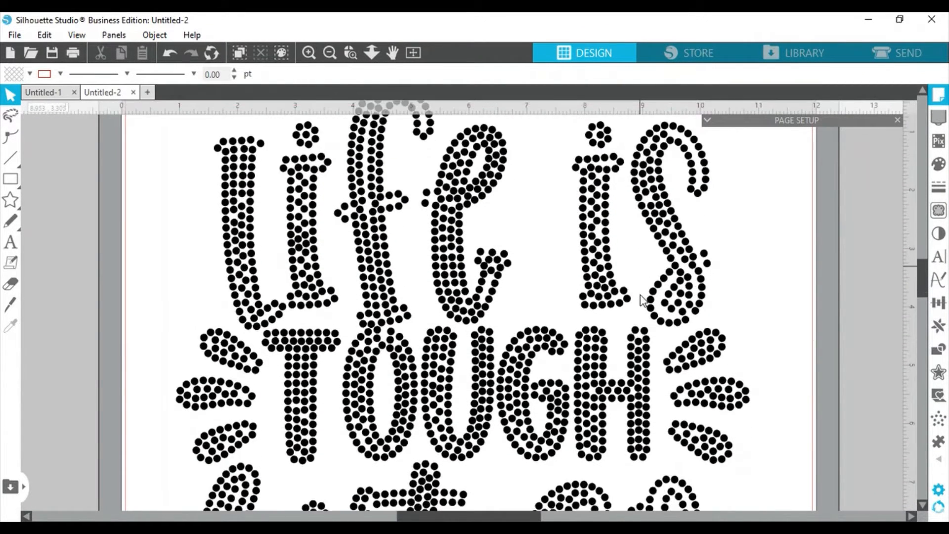
{"action": "scroll", "coordinate": [641, 300], "scroll_direction": "up", "scroll_amount": 7}
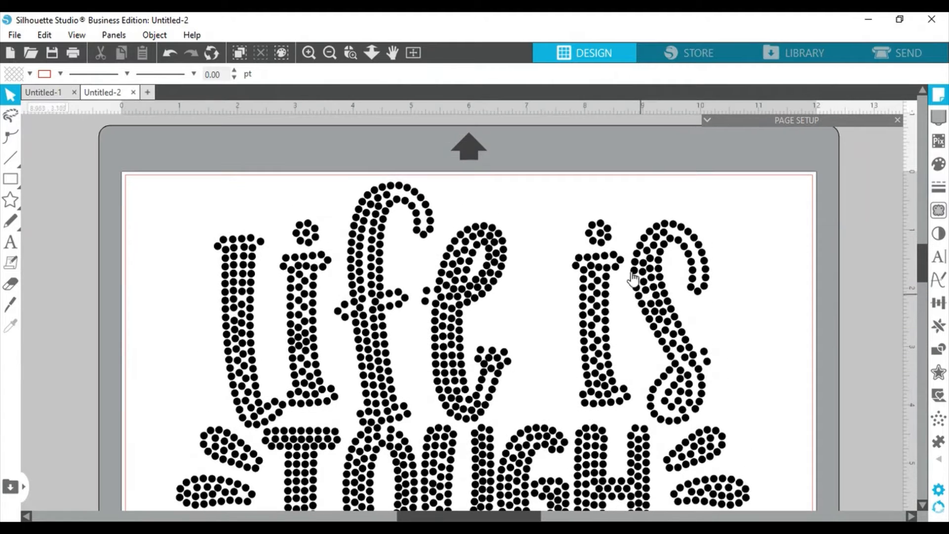
{"action": "left_click", "coordinate": [311, 55]}
{"action": "left_click", "coordinate": [311, 55]}
{"action": "scroll", "coordinate": [417, 257], "scroll_direction": "up", "scroll_amount": 8}
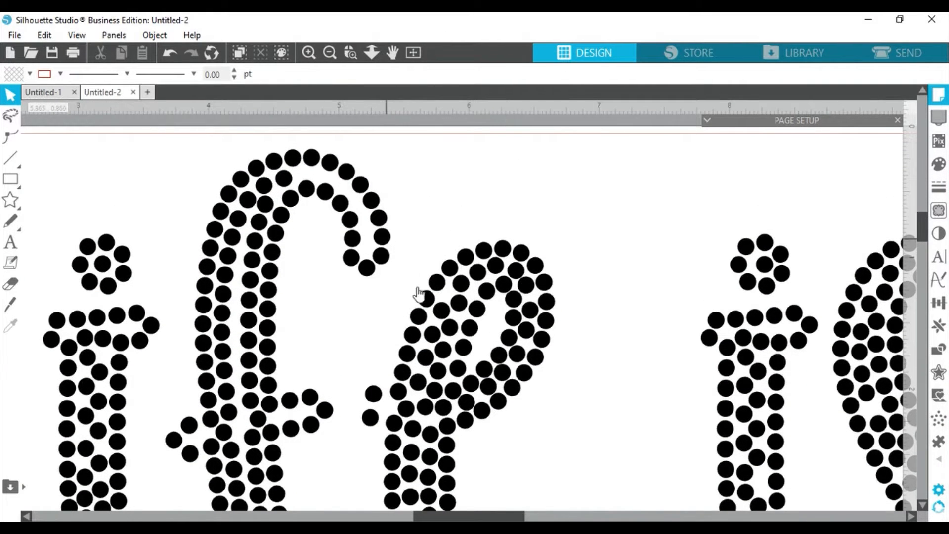
{"action": "scroll", "coordinate": [435, 339], "scroll_direction": "down", "scroll_amount": 10}
{"action": "scroll", "coordinate": [444, 340], "scroll_direction": "down", "scroll_amount": 15}
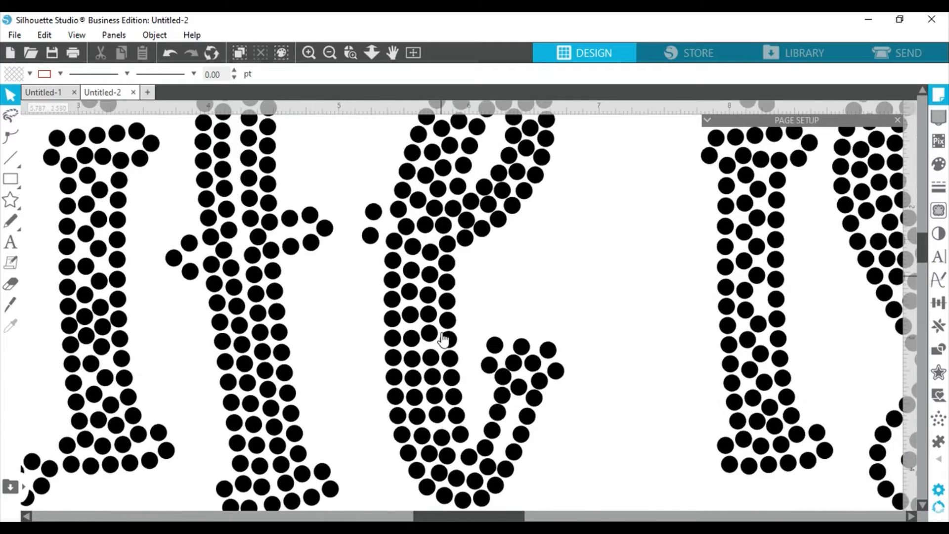
{"action": "scroll", "coordinate": [549, 355], "scroll_direction": "down", "scroll_amount": 20}
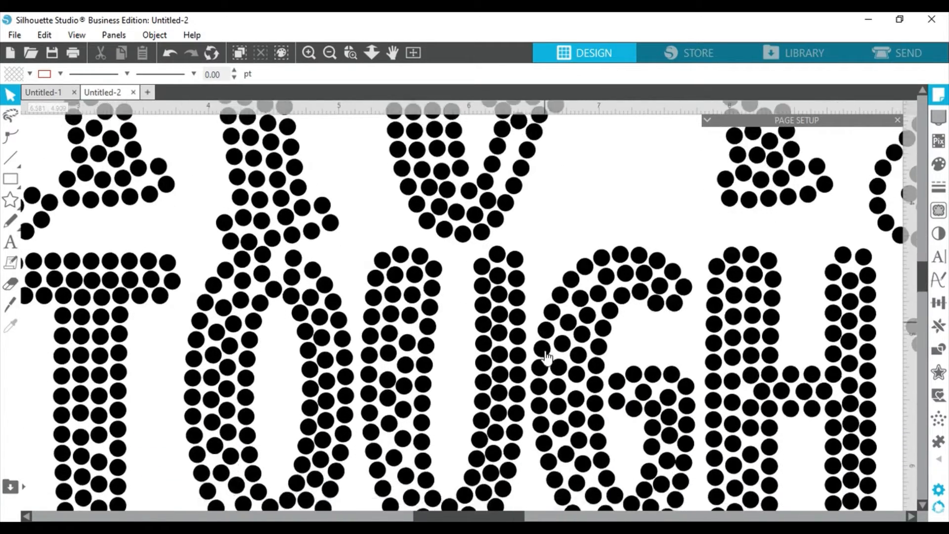
{"action": "scroll", "coordinate": [539, 355], "scroll_direction": "down", "scroll_amount": 14}
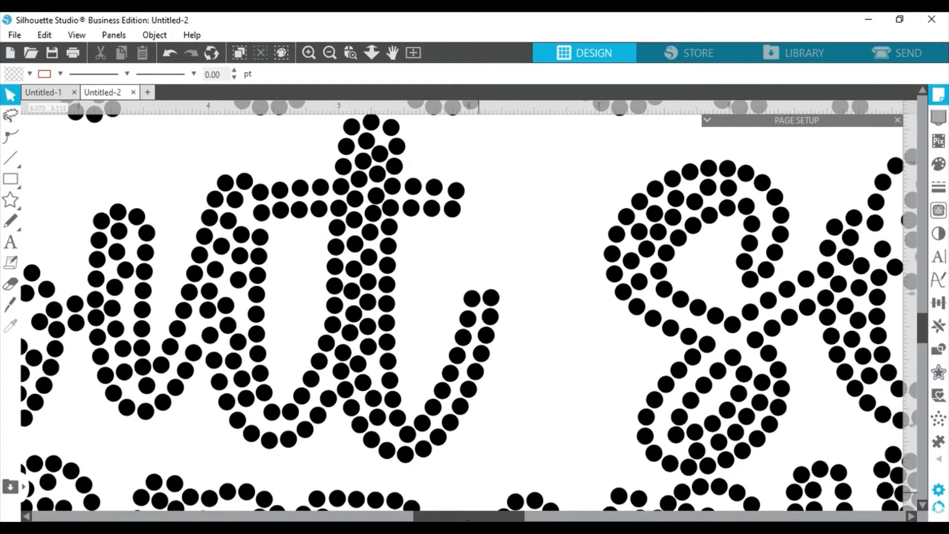
{"action": "scroll", "coordinate": [509, 519], "scroll_direction": "right", "scroll_amount": 10}
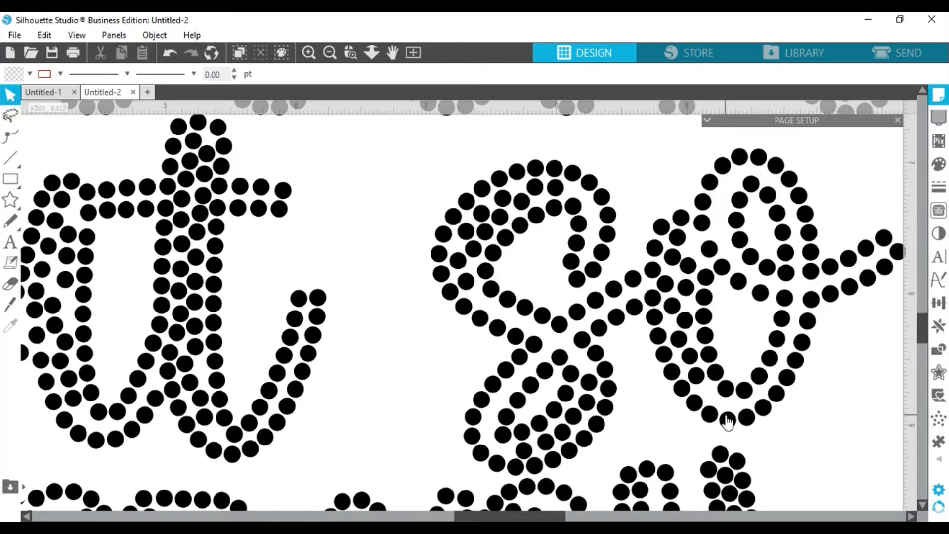
{"action": "scroll", "coordinate": [547, 291], "scroll_direction": "down", "scroll_amount": 1}
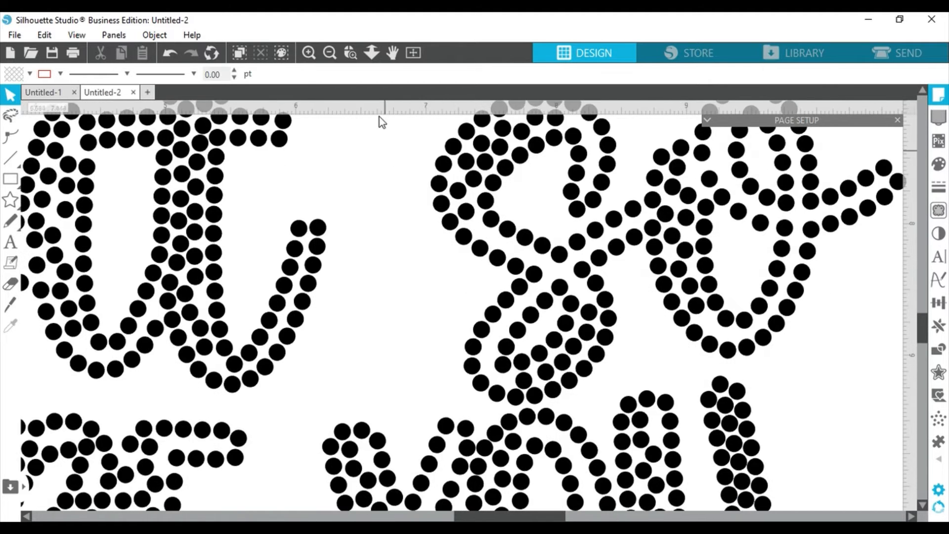
{"action": "left_click", "coordinate": [329, 59]}
{"action": "left_click", "coordinate": [330, 68]}
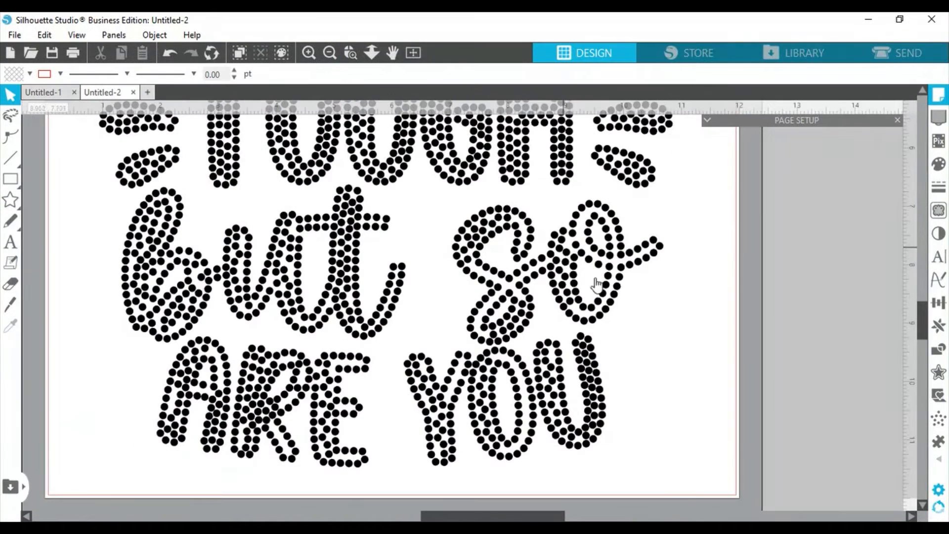
Group all the rhinestones of the lettering and make the group into one compound path
{"action": "left_click", "coordinate": [328, 55]}
{"action": "scroll", "coordinate": [630, 295], "scroll_direction": "up", "scroll_amount": 5}
{"action": "scroll", "coordinate": [631, 296], "scroll_direction": "up", "scroll_amount": 2}
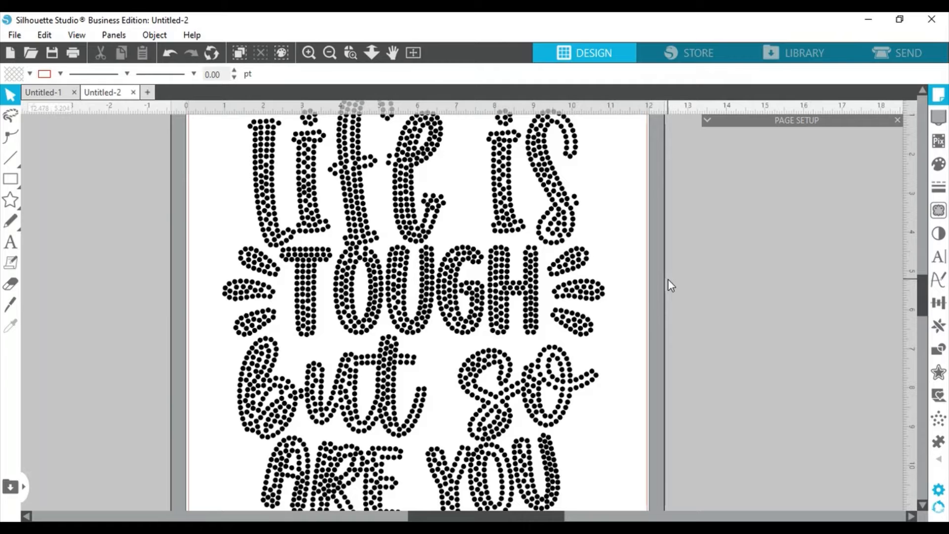
{"action": "key", "text": "ctrl+a"}
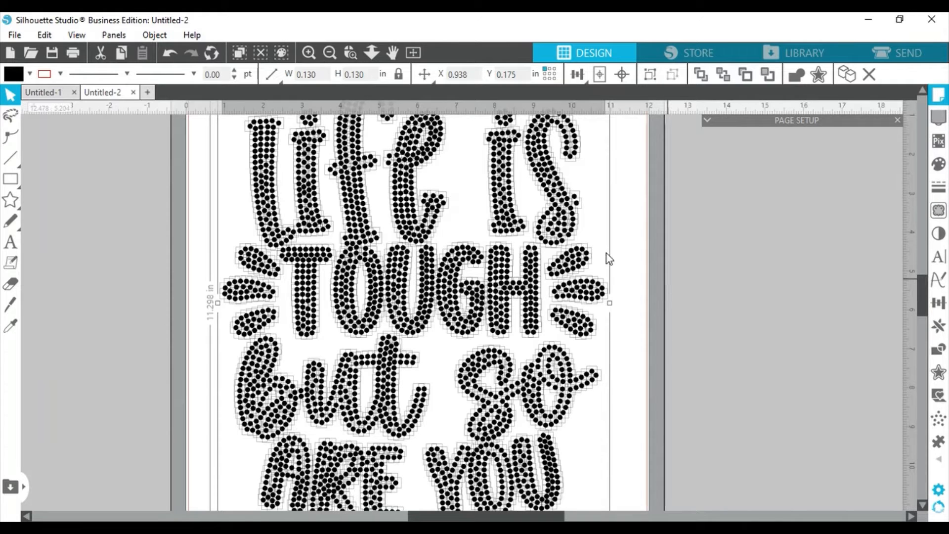
{"action": "left_click", "coordinate": [148, 38]}
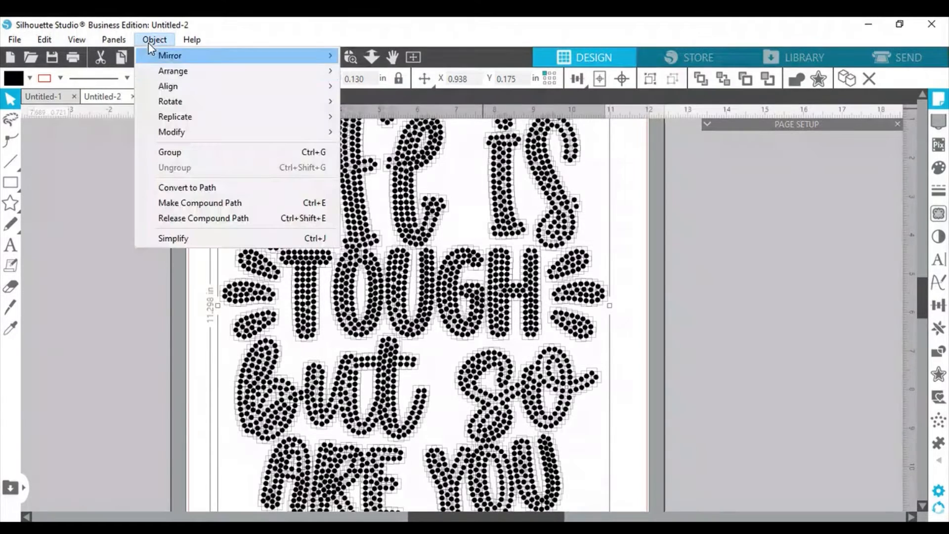
{"action": "left_click", "coordinate": [179, 158]}
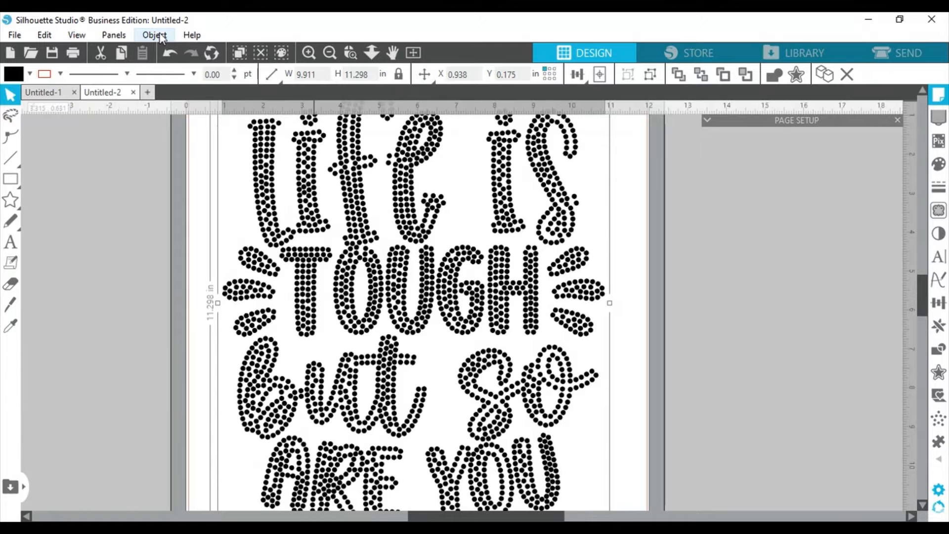
{"action": "left_click", "coordinate": [159, 35]}
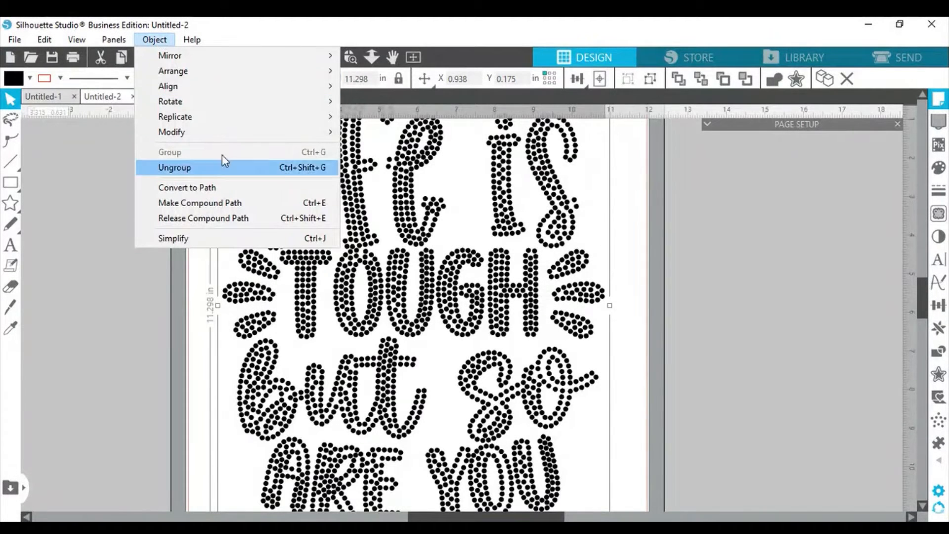
{"action": "left_click", "coordinate": [221, 208]}
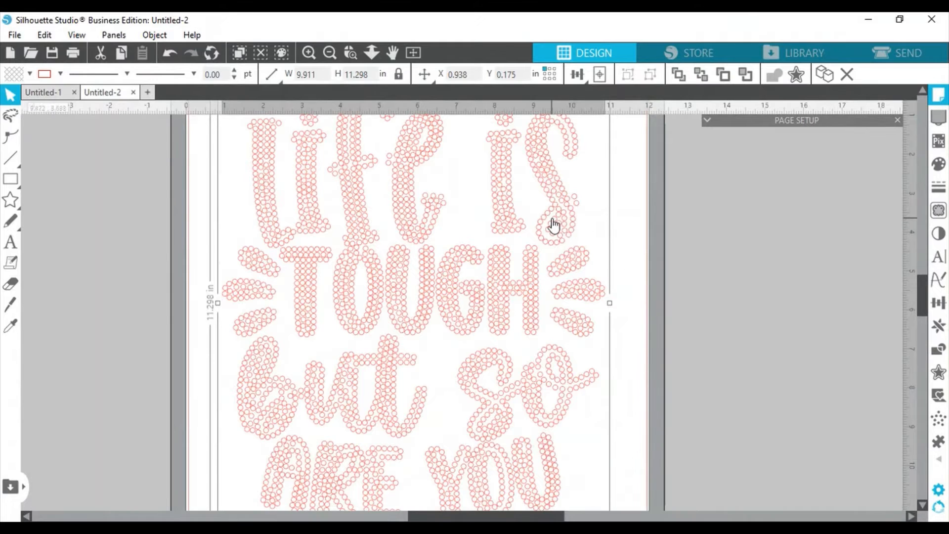
Examine the outlined circles of the compound path across all four lines of lettering and the side accents
{"action": "scroll", "coordinate": [552, 225], "scroll_direction": "up", "scroll_amount": 3}
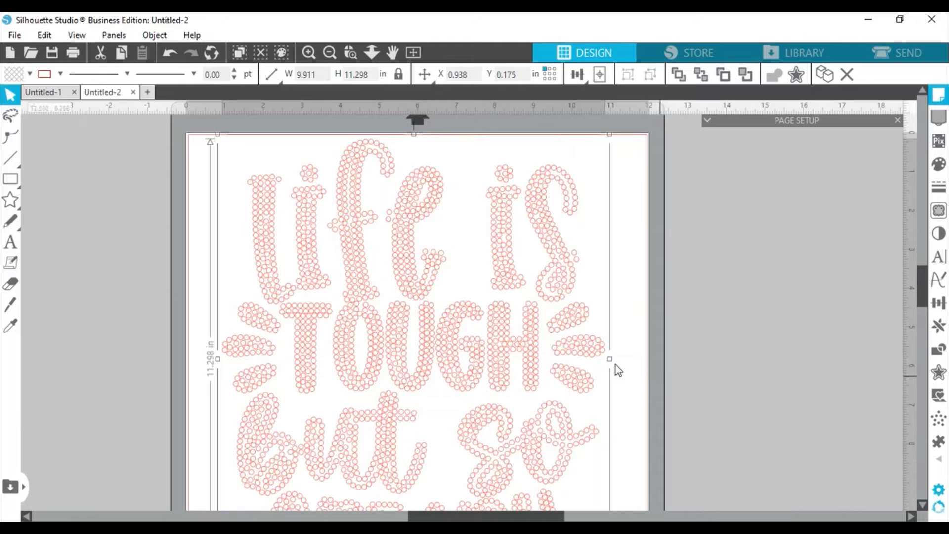
{"action": "scroll", "coordinate": [492, 326], "scroll_direction": "down", "scroll_amount": 3}
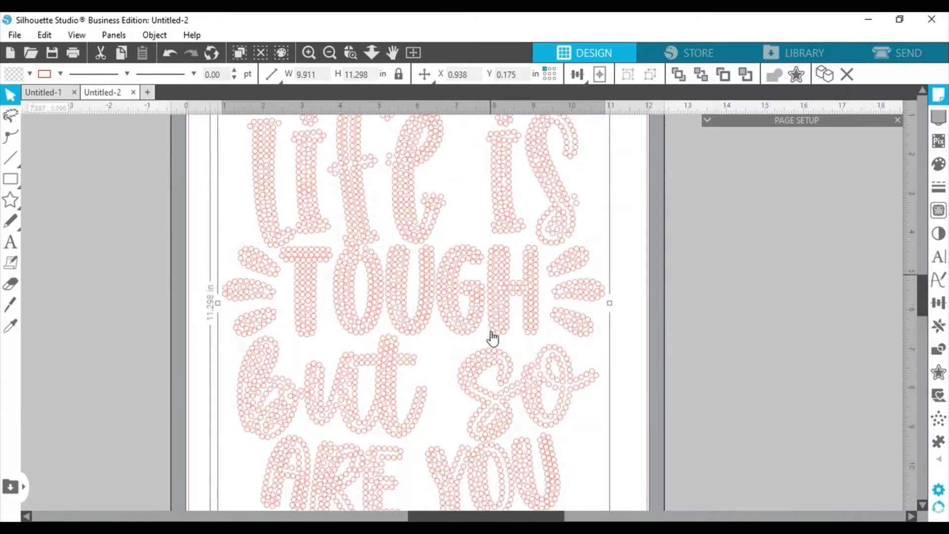
{"action": "scroll", "coordinate": [493, 338], "scroll_direction": "down", "scroll_amount": 1}
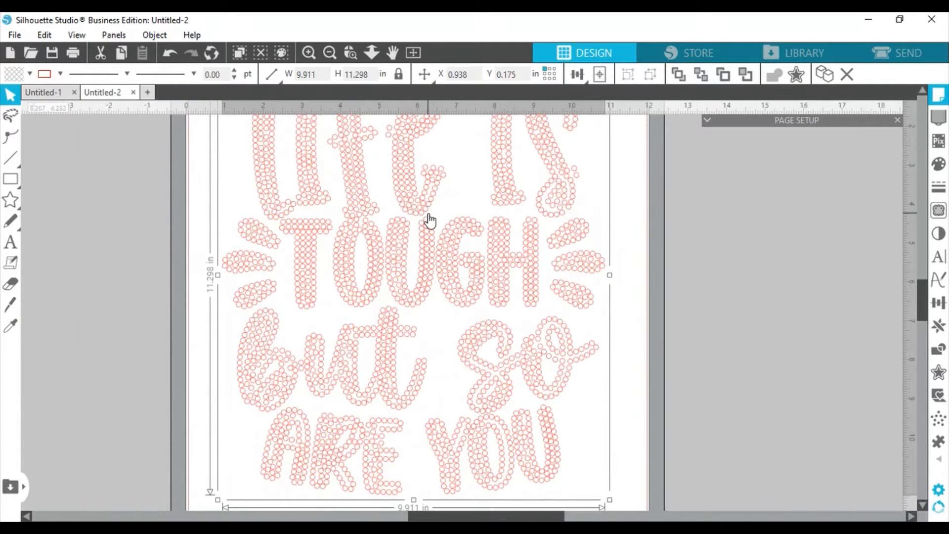
{"action": "left_click", "coordinate": [307, 53]}
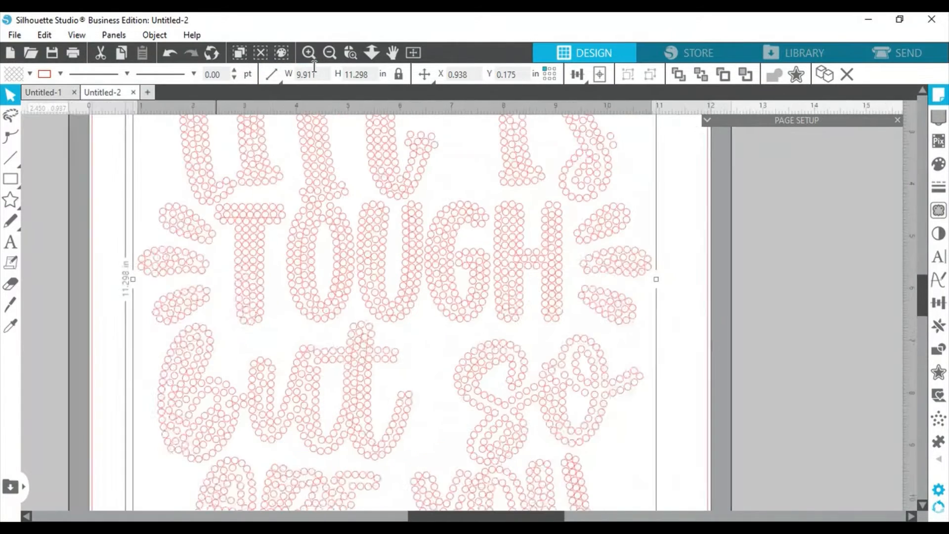
{"action": "left_click", "coordinate": [307, 56]}
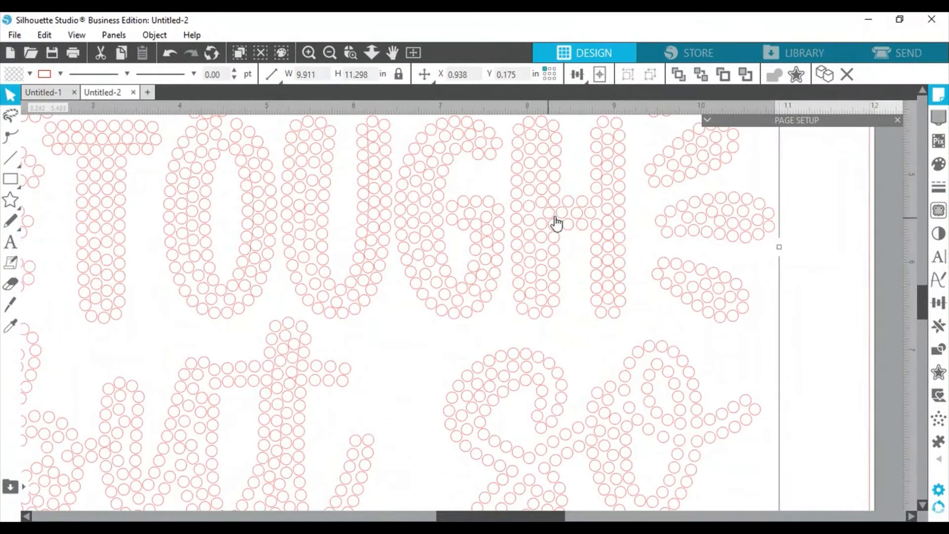
{"action": "scroll", "coordinate": [559, 230], "scroll_direction": "down", "scroll_amount": 2}
{"action": "scroll", "coordinate": [556, 241], "scroll_direction": "down", "scroll_amount": 10}
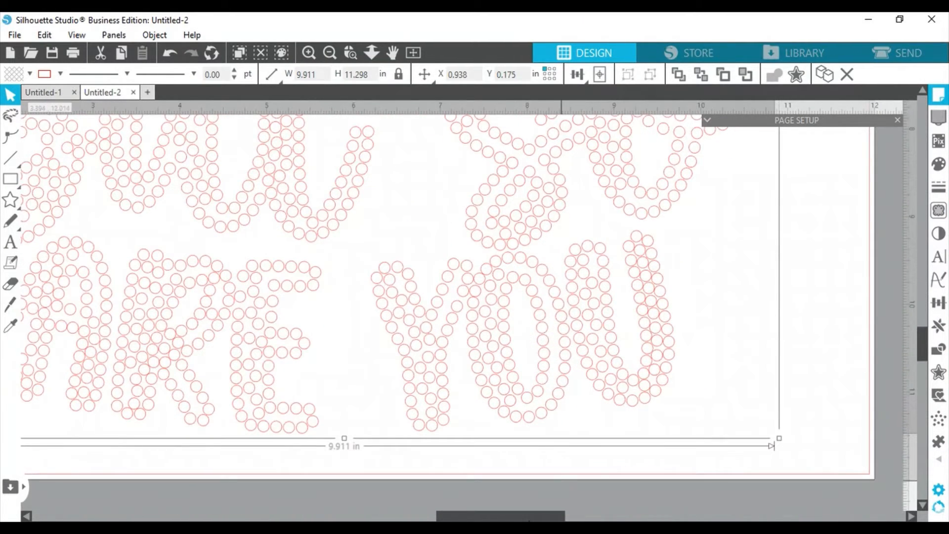
{"action": "left_click_drag", "start_coordinate": [529, 518], "coordinate": [438, 508]}
{"action": "scroll", "coordinate": [600, 345], "scroll_direction": "up", "scroll_amount": 8}
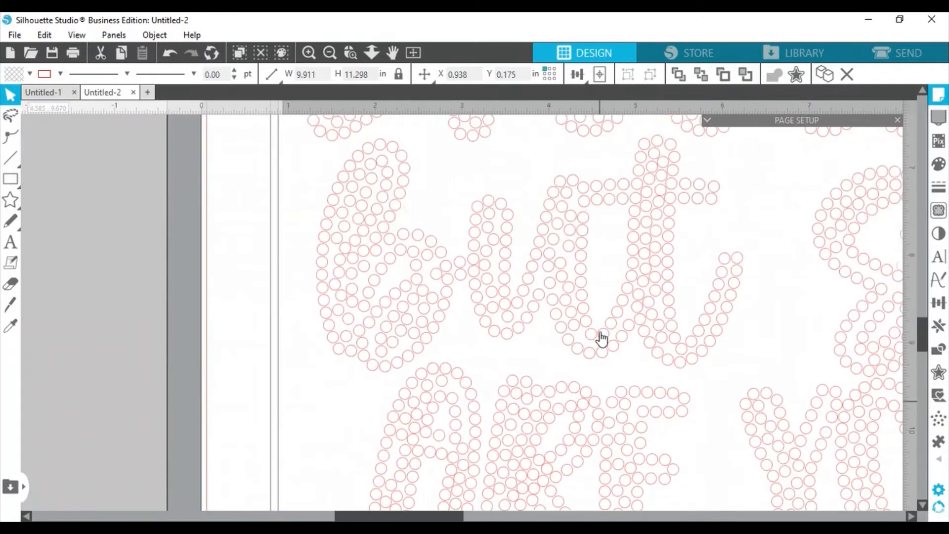
{"action": "scroll", "coordinate": [601, 339], "scroll_direction": "up", "scroll_amount": 6}
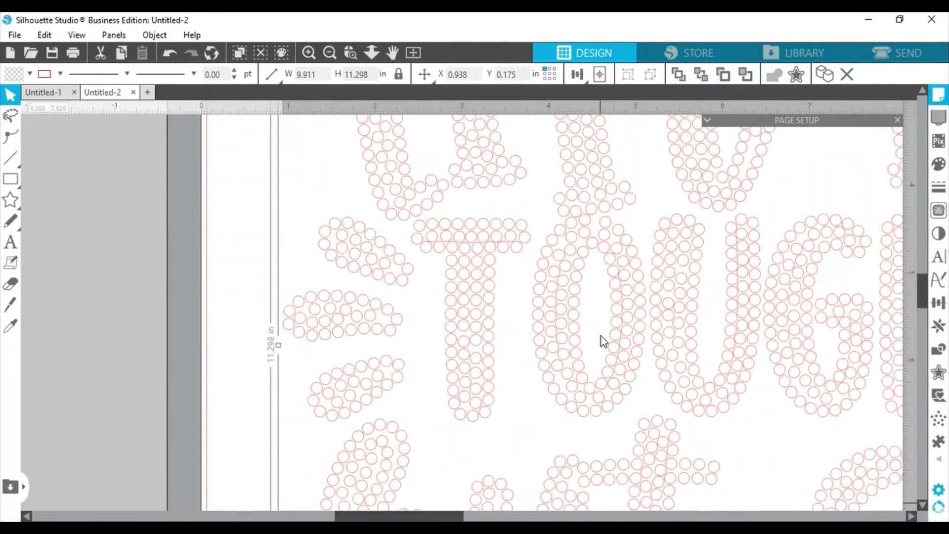
{"action": "scroll", "coordinate": [599, 351], "scroll_direction": "up", "scroll_amount": 5}
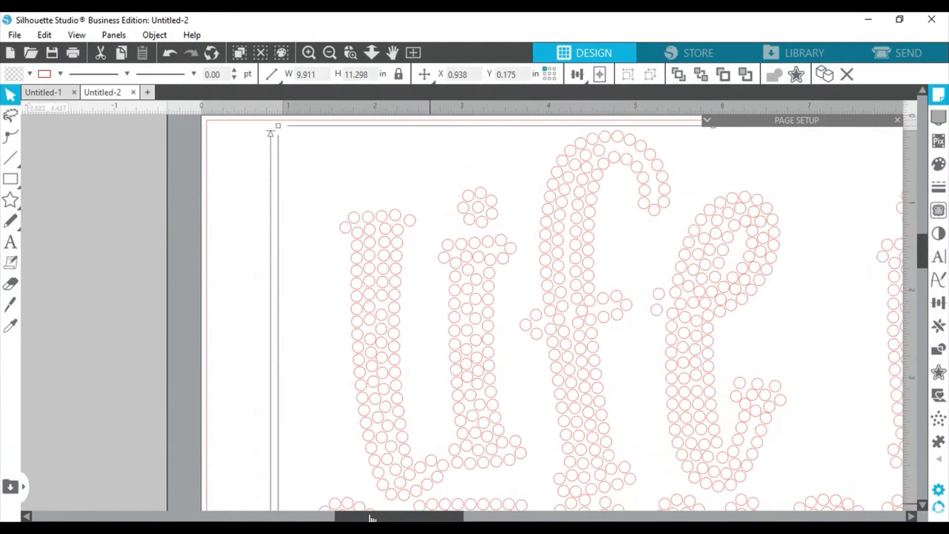
{"action": "left_click_drag", "start_coordinate": [364, 518], "coordinate": [528, 518]}
{"action": "scroll", "coordinate": [383, 321], "scroll_direction": "down", "scroll_amount": 4}
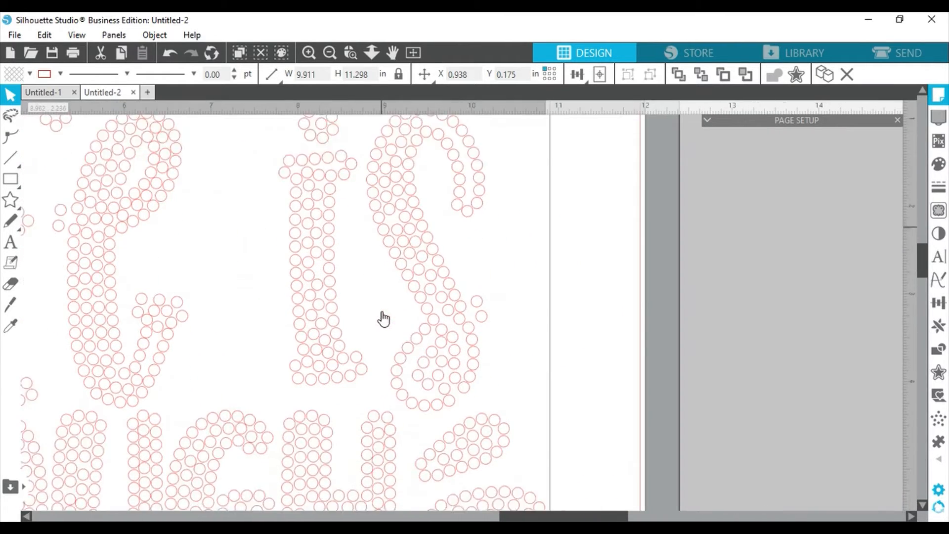
{"action": "scroll", "coordinate": [384, 324], "scroll_direction": "down", "scroll_amount": 1}
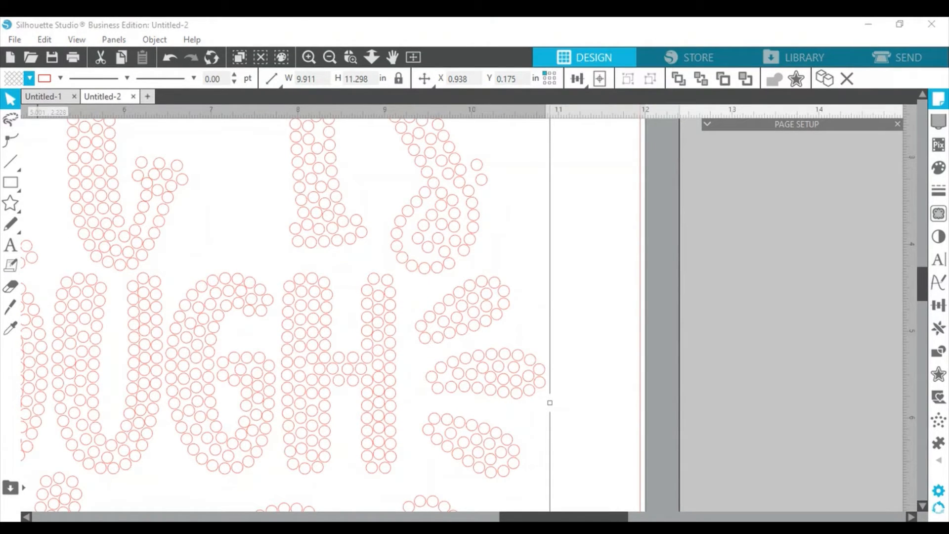
Fill the whole rhinestone design with purple and get rid of its red outline colour
{"action": "left_click", "coordinate": [91, 100]}
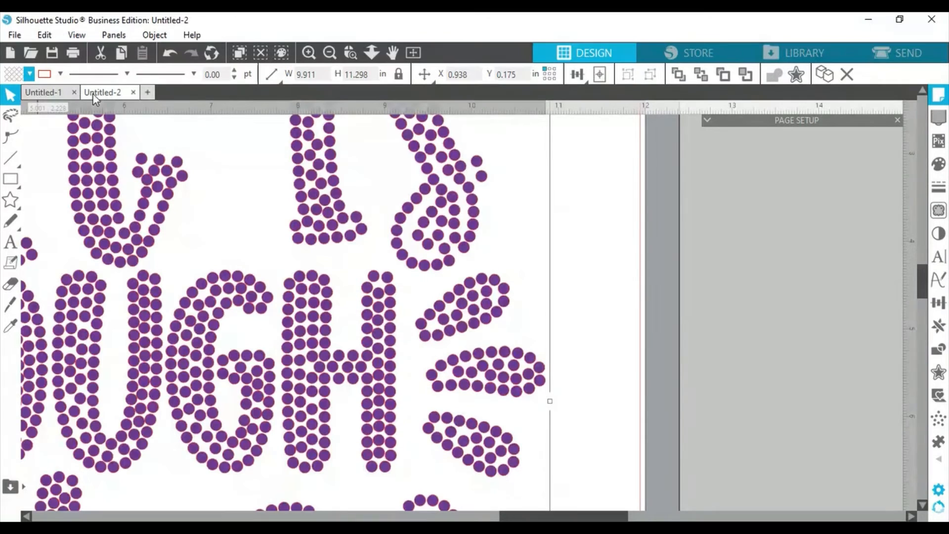
{"action": "left_click", "coordinate": [60, 75]}
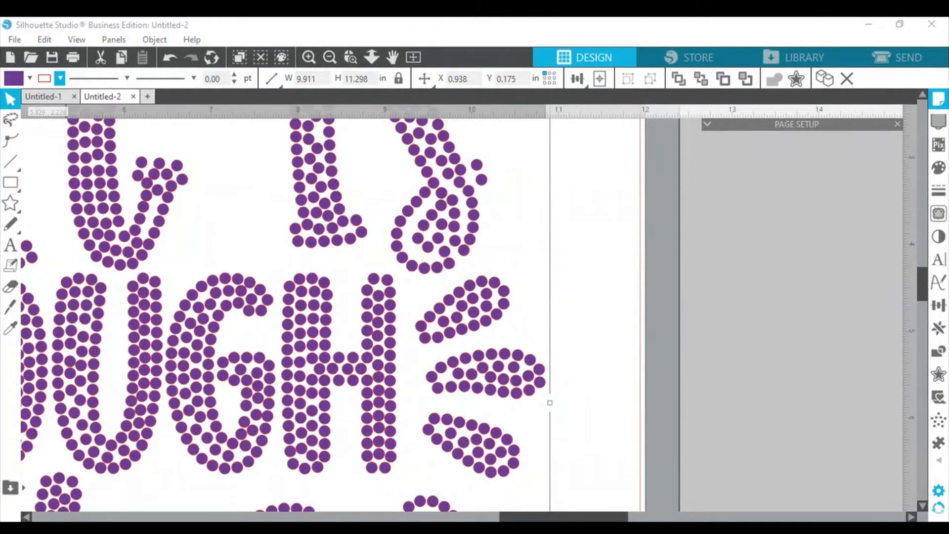
{"action": "left_click", "coordinate": [222, 219]}
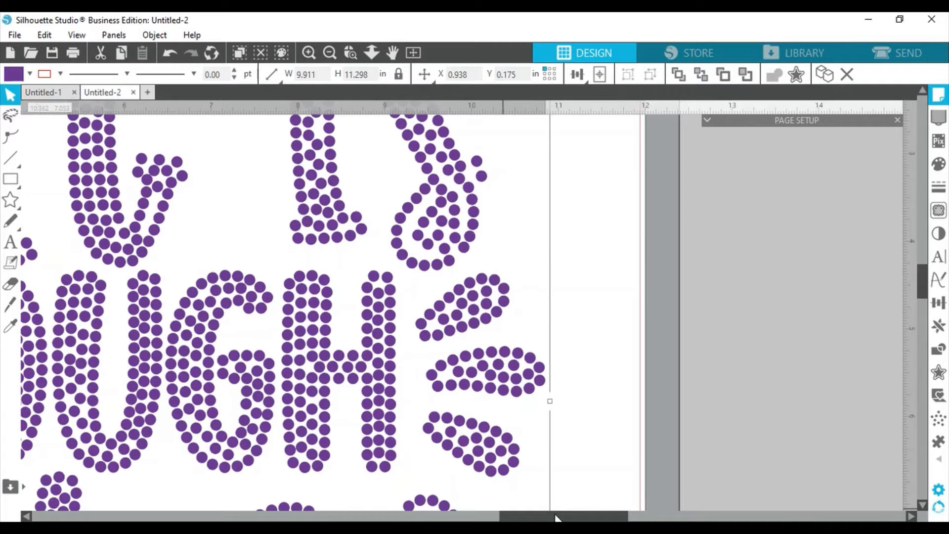
Save the selected design to the hard drive as an SVG named "life is tough" in the desktop's Silhohette Designs folder
{"action": "left_click_drag", "start_coordinate": [534, 517], "coordinate": [405, 517]}
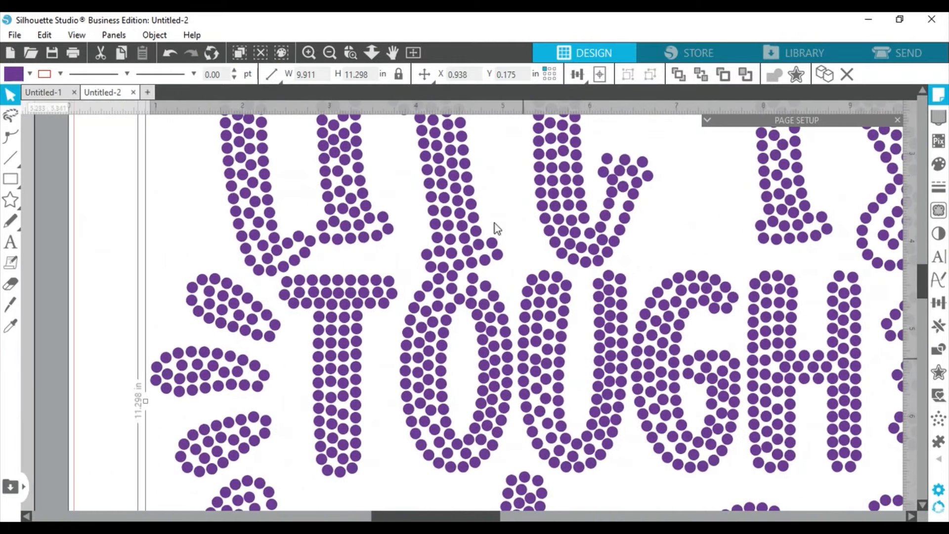
{"action": "left_click", "coordinate": [328, 54]}
{"action": "left_click", "coordinate": [328, 54]}
{"action": "left_click", "coordinate": [328, 54]}
{"action": "left_click", "coordinate": [15, 36]}
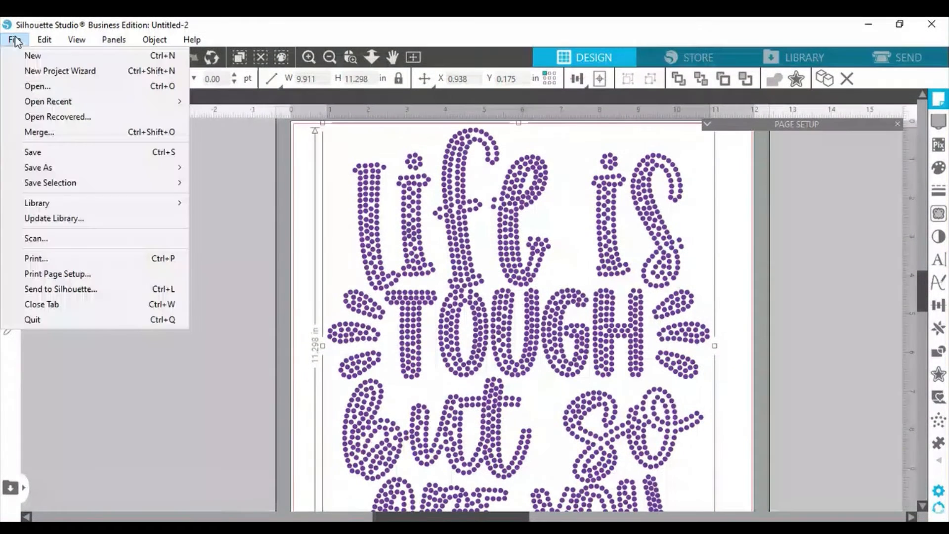
{"action": "mouse_move", "coordinate": [69, 183]}
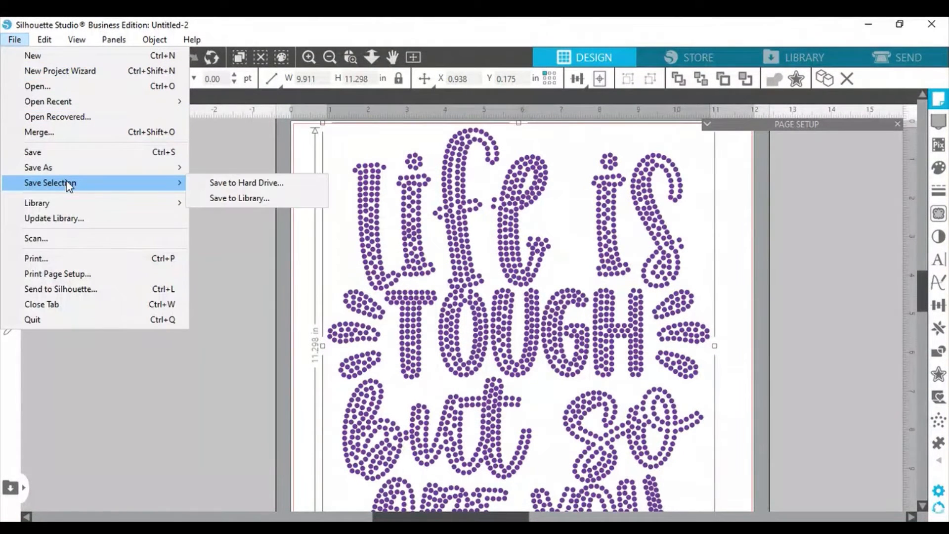
{"action": "left_click", "coordinate": [269, 186]}
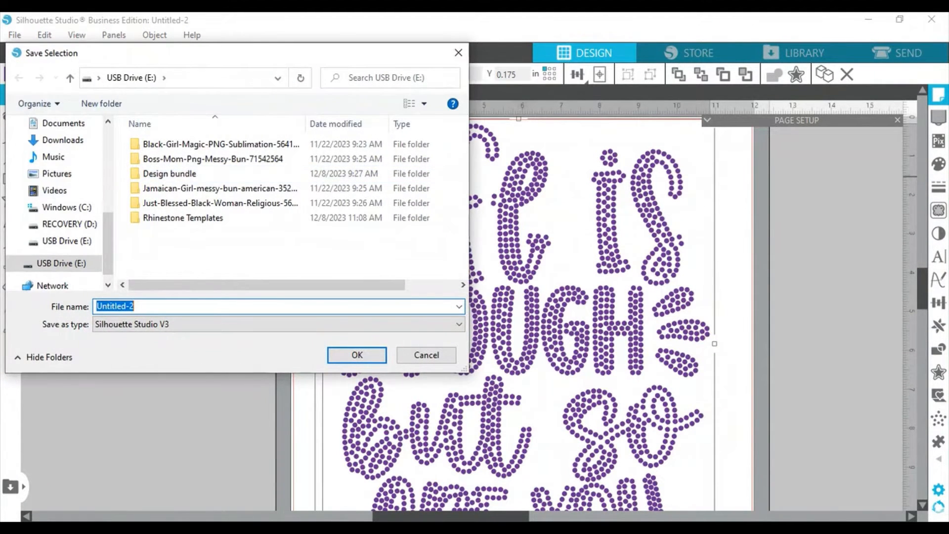
{"action": "scroll", "coordinate": [57, 198], "scroll_direction": "up", "scroll_amount": 5}
{"action": "type", "text": "t"}
{"action": "type", "text": "ough"}
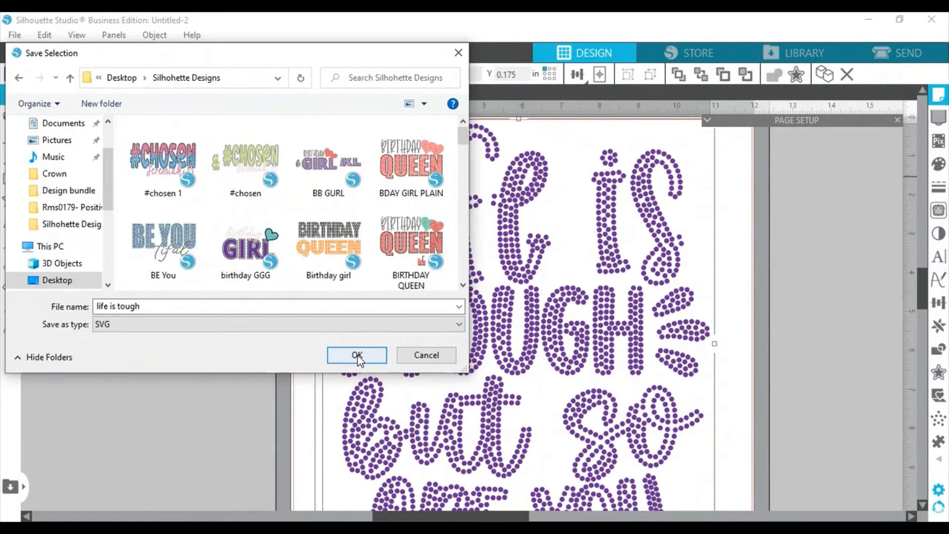
{"action": "left_click", "coordinate": [356, 355]}
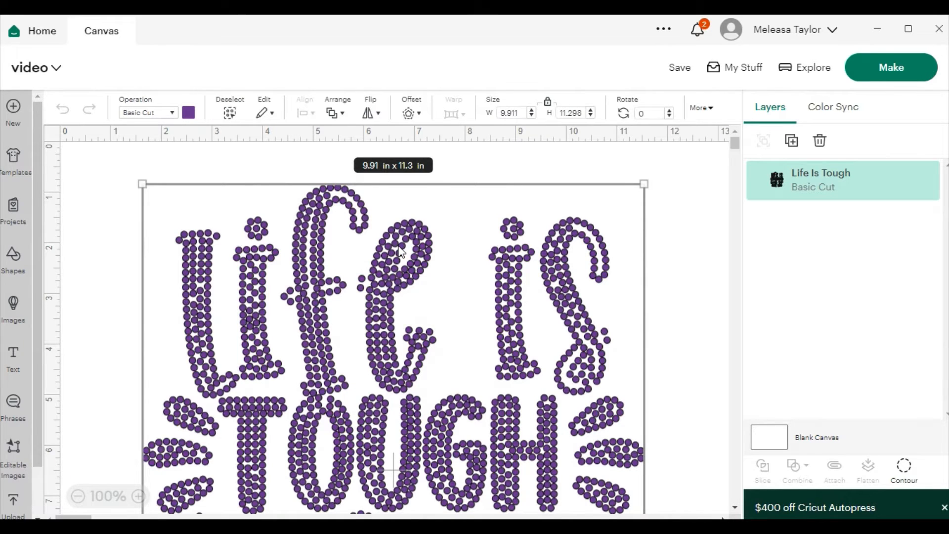
{"action": "scroll", "coordinate": [399, 251], "scroll_direction": "down", "scroll_amount": 9}
{"action": "scroll", "coordinate": [400, 251], "scroll_direction": "up", "scroll_amount": 7}
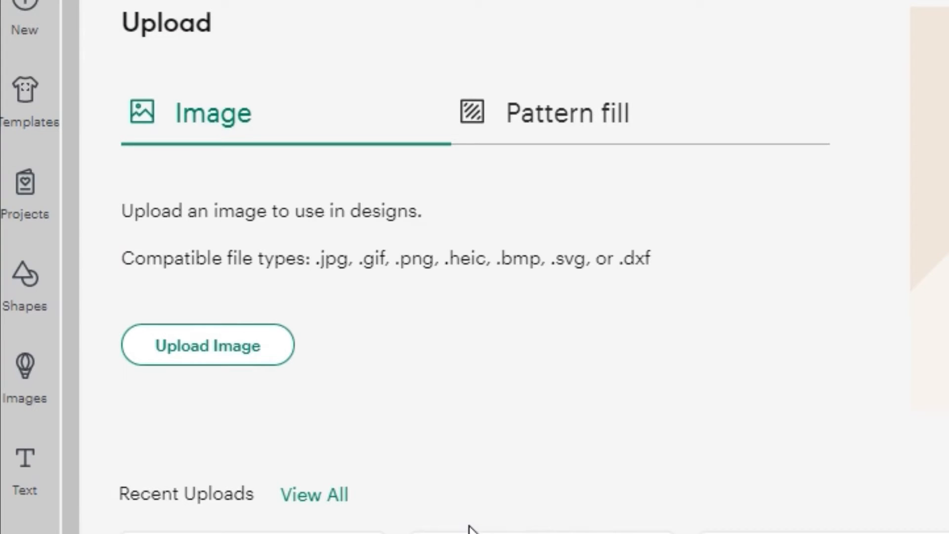
{"action": "left_click", "coordinate": [236, 348]}
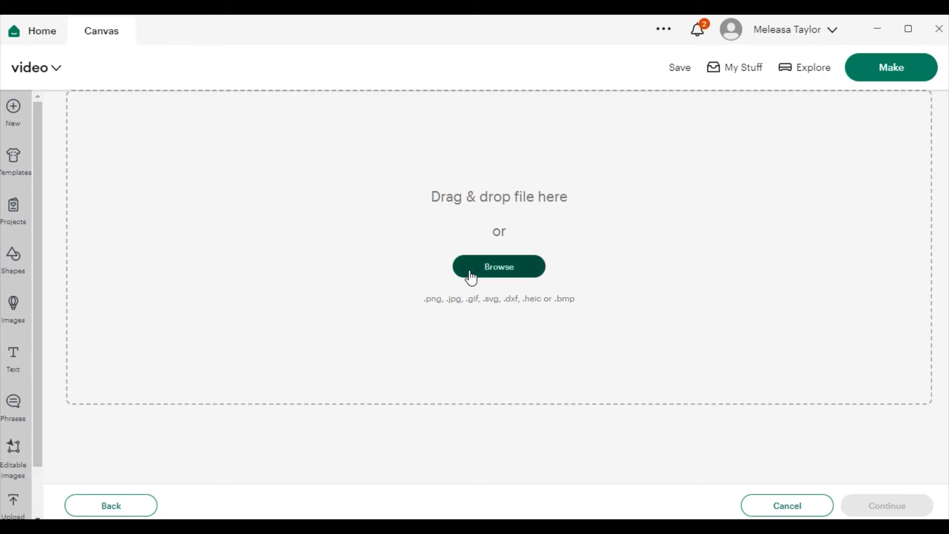
{"action": "left_click", "coordinate": [471, 277]}
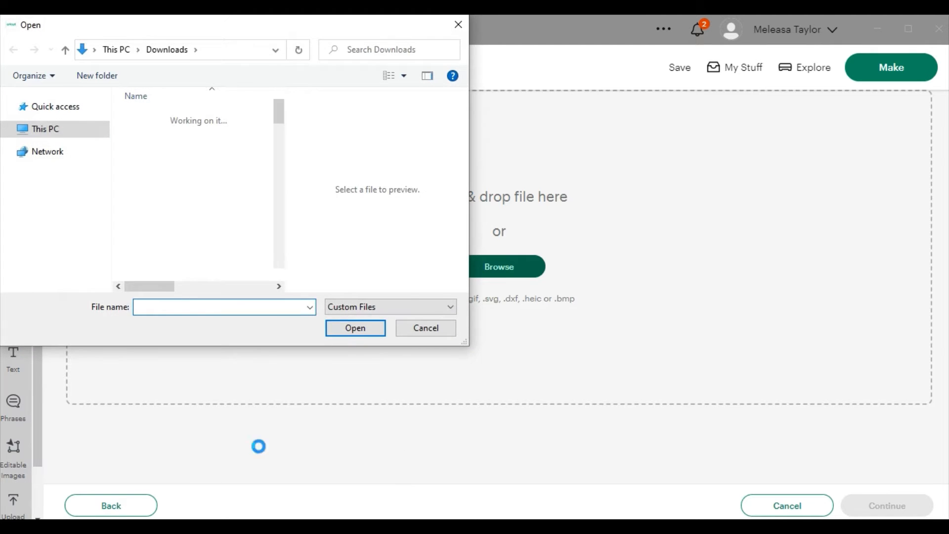
{"action": "left_click", "coordinate": [132, 504]}
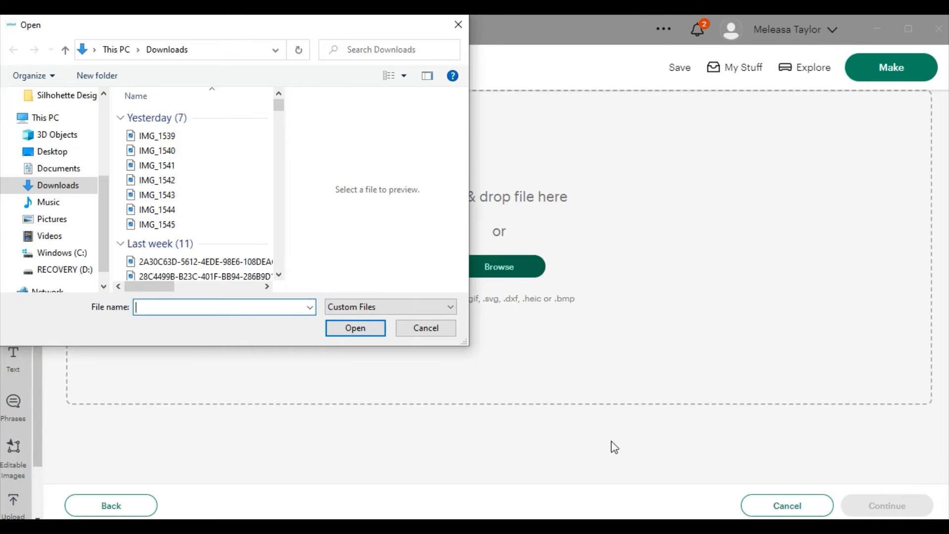
{"action": "left_click", "coordinate": [426, 328]}
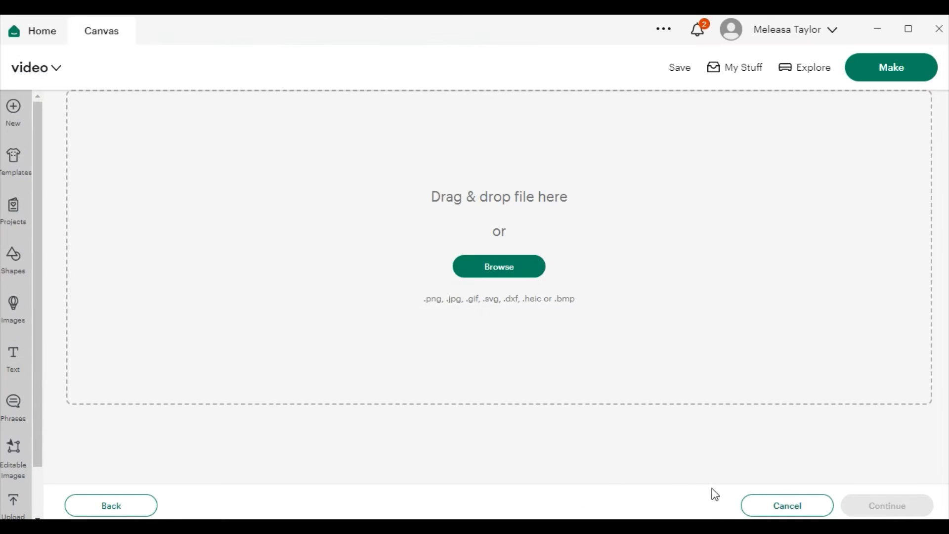
{"action": "left_click", "coordinate": [760, 513]}
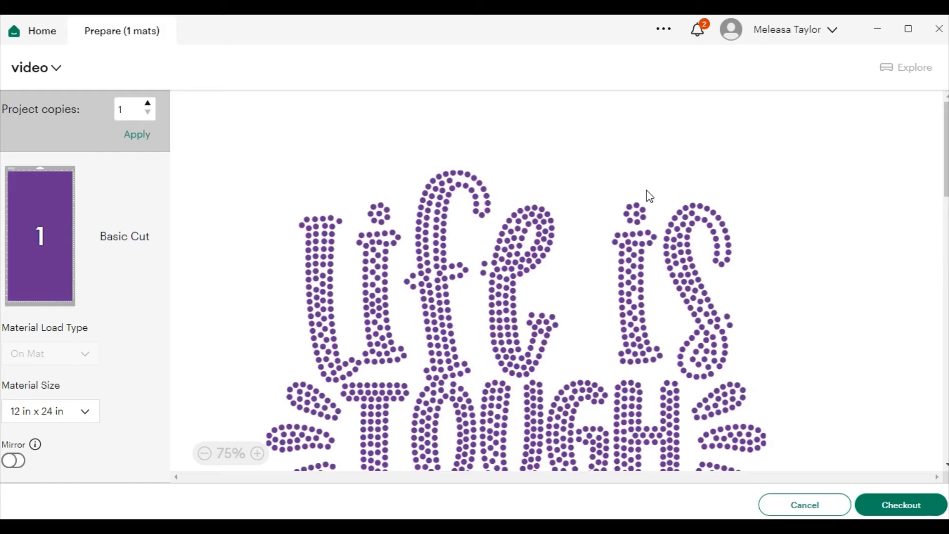
Set the material size to 12 in x 12 in for the rhinestone design's mat and check its layout
{"action": "scroll", "coordinate": [619, 237], "scroll_direction": "down", "scroll_amount": 6}
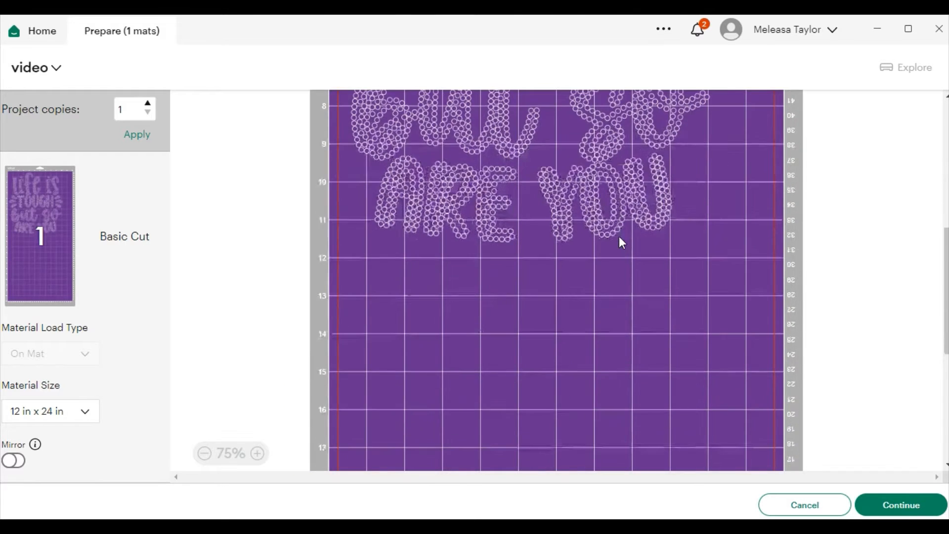
{"action": "left_click", "coordinate": [86, 414]}
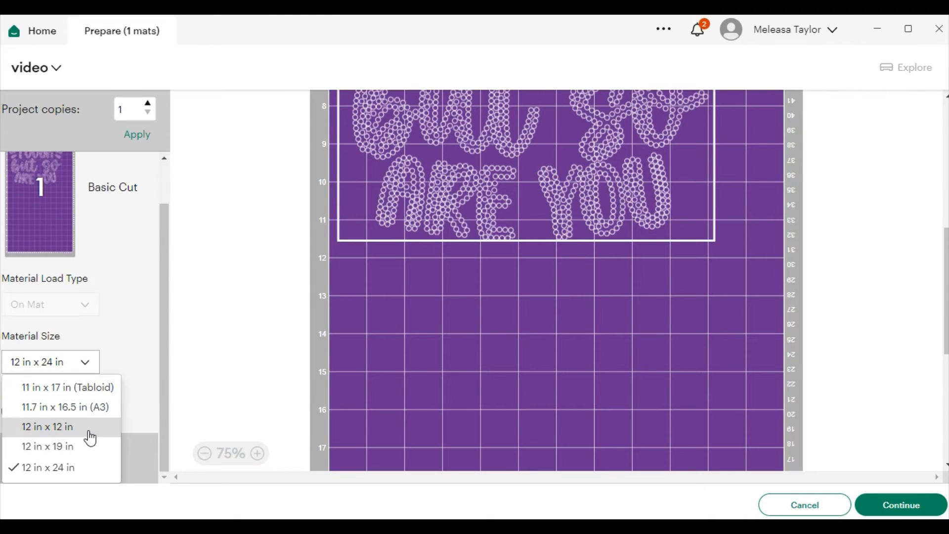
{"action": "left_click", "coordinate": [87, 429]}
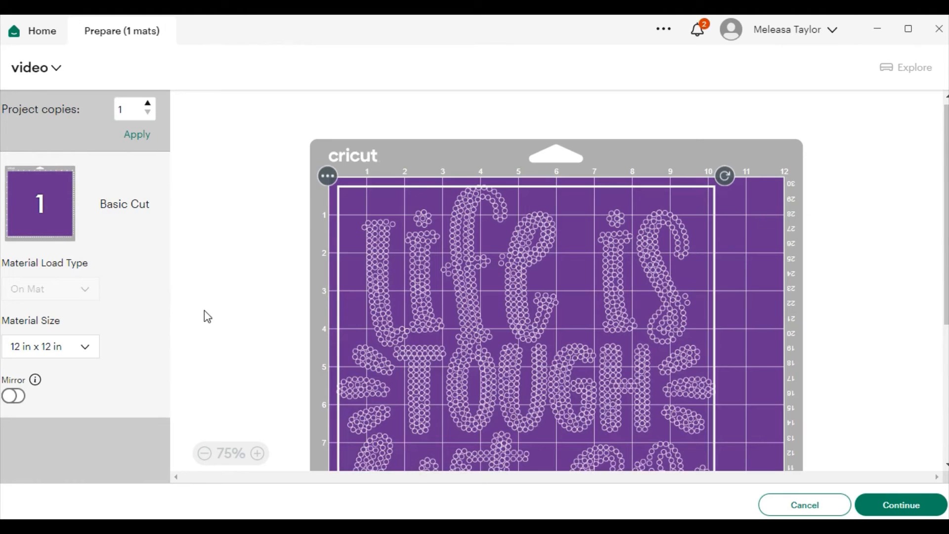
{"action": "scroll", "coordinate": [656, 287], "scroll_direction": "down", "scroll_amount": 5}
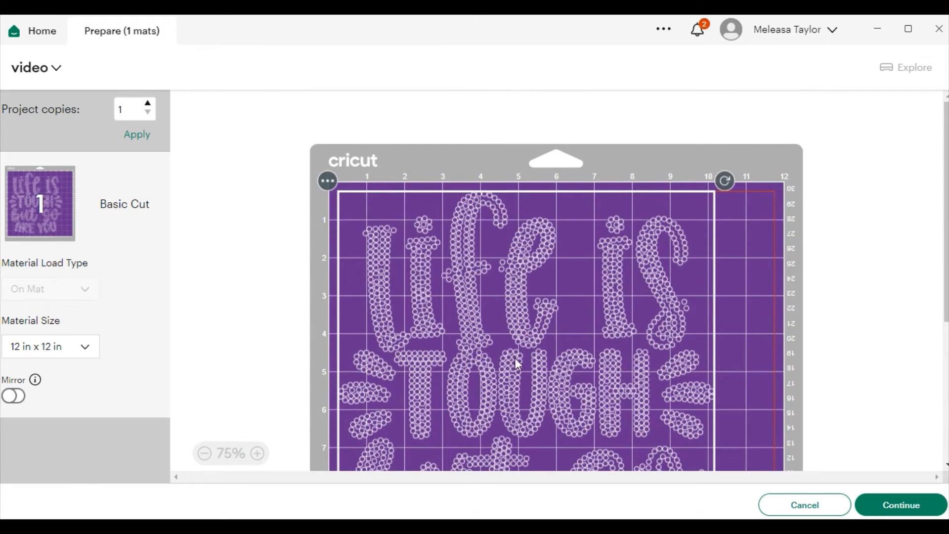
Continue to the machine cut setup and choose the bookmarked custom material MEL FLOCK as the base material
{"action": "left_click", "coordinate": [882, 506]}
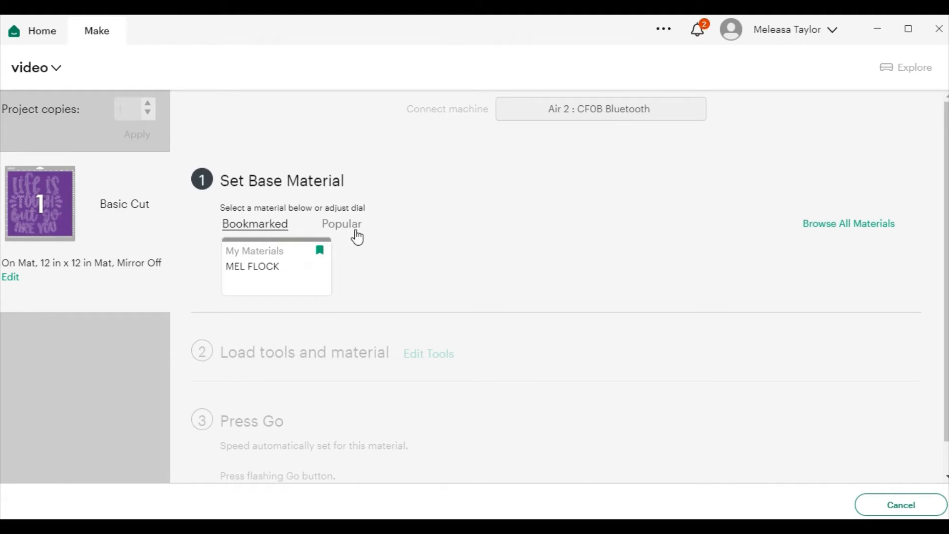
{"action": "left_click", "coordinate": [275, 270]}
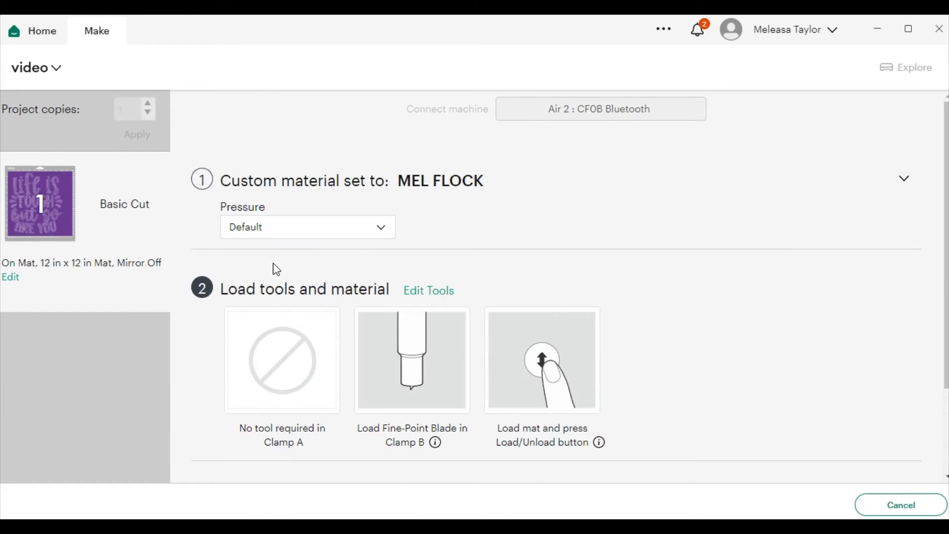